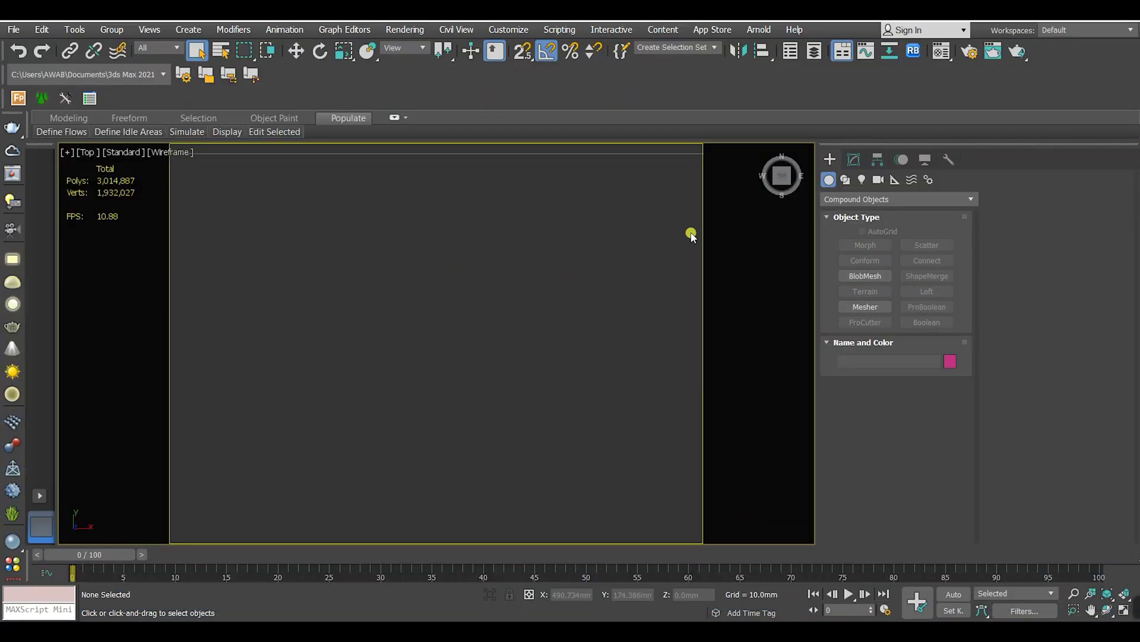
Zoom out in the Top viewport until the apartment's whole wireframe floor plan is visible
{"action": "scroll", "coordinate": [433, 313], "scroll_direction": "down", "scroll_amount": 8}
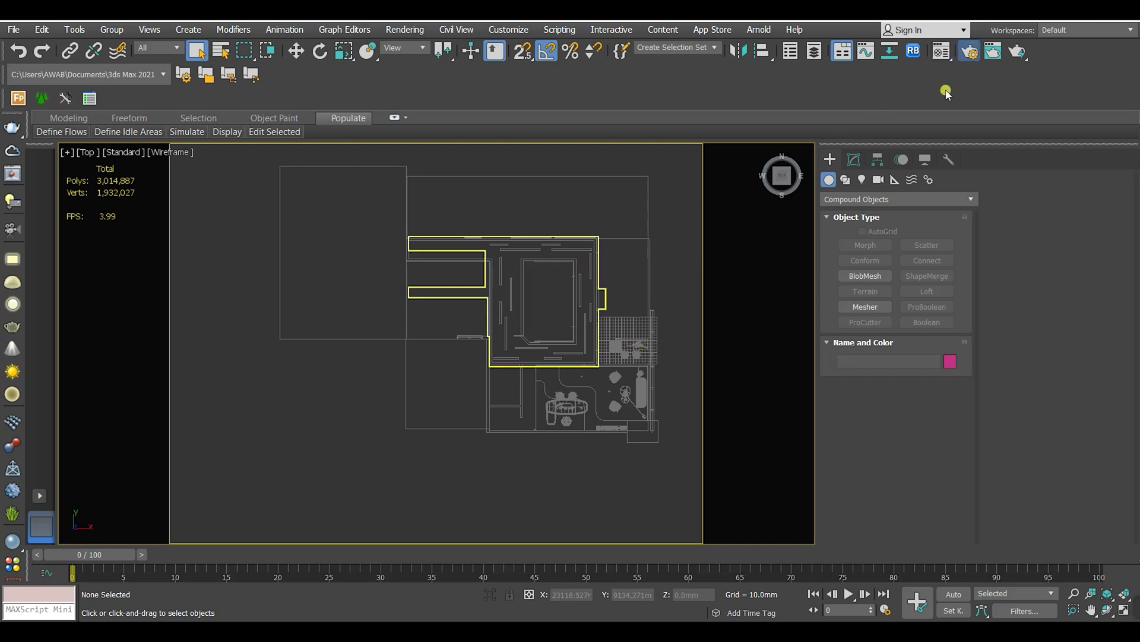
{"action": "key", "text": "F10"}
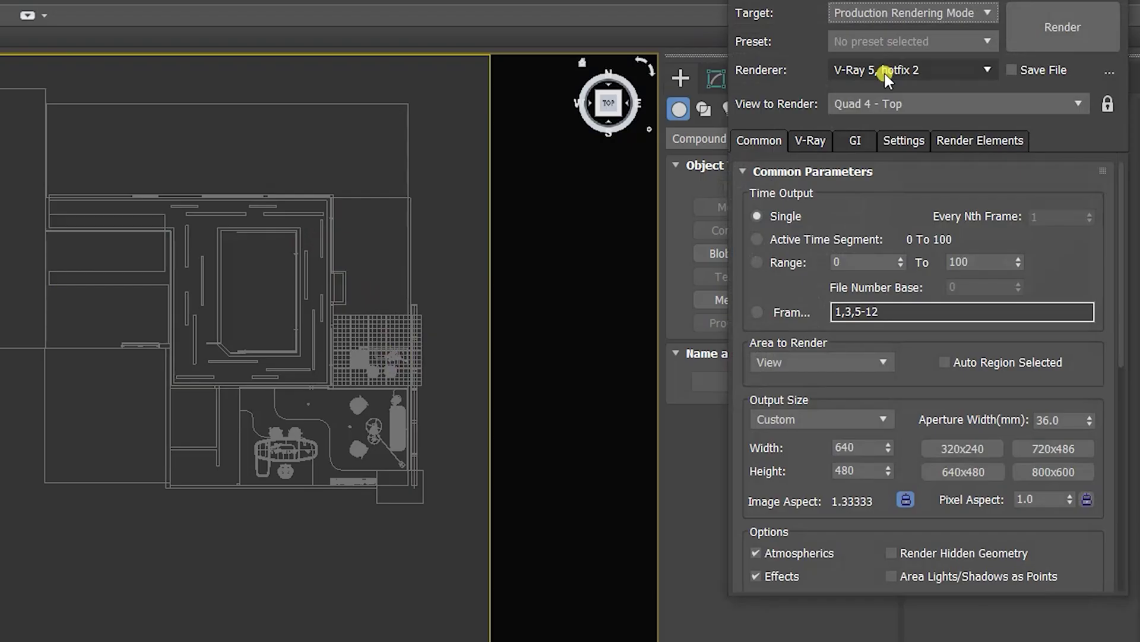
Switch the V-Ray image sampler to Progressive
{"action": "left_click", "coordinate": [808, 141]}
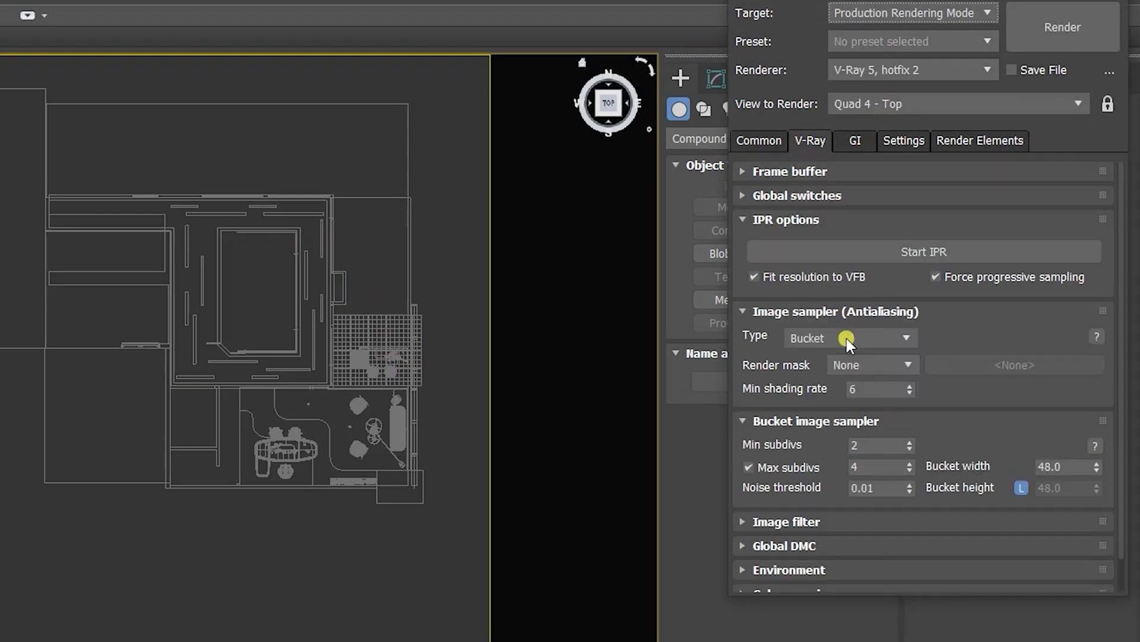
{"action": "left_click", "coordinate": [808, 348]}
{"action": "left_click", "coordinate": [816, 369]}
{"action": "double_click", "coordinate": [871, 465]}
{"action": "left_click", "coordinate": [939, 421]}
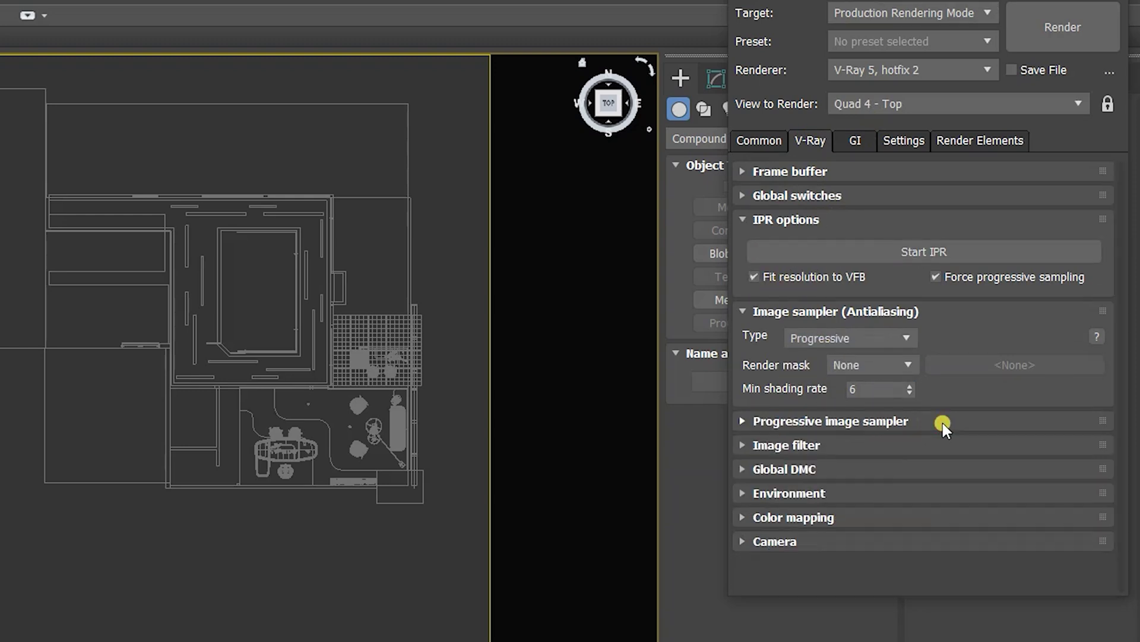
{"action": "left_click", "coordinate": [859, 421]}
Set primary GI to Brute force over Light cache, then close Render Setup
{"action": "left_click", "coordinate": [855, 140]}
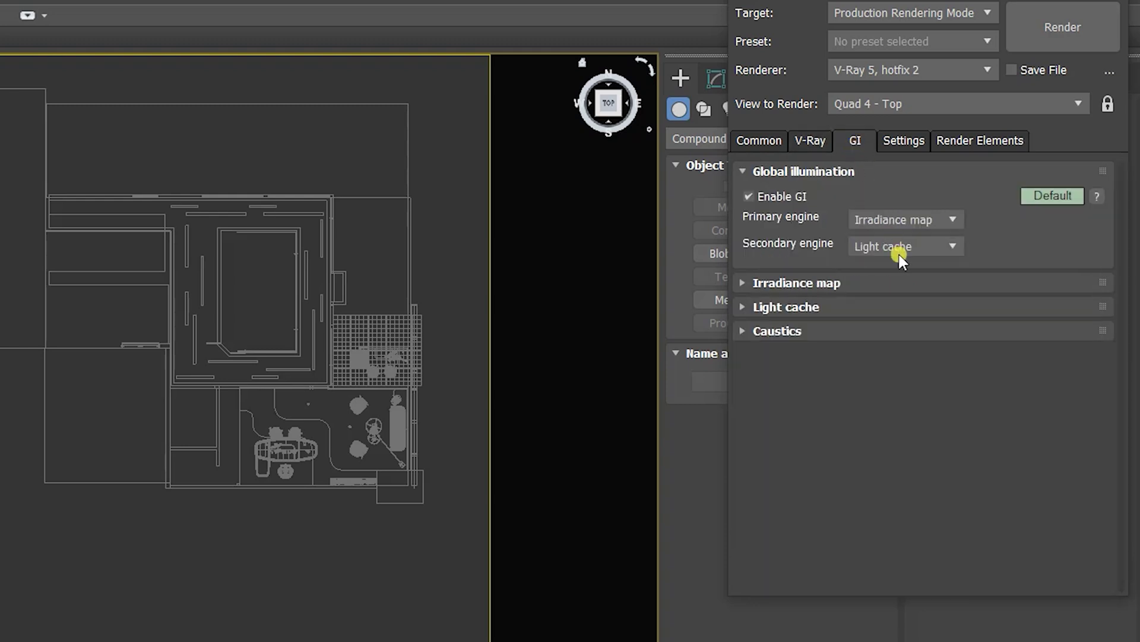
{"action": "left_click", "coordinate": [891, 220]}
{"action": "left_click", "coordinate": [873, 254]}
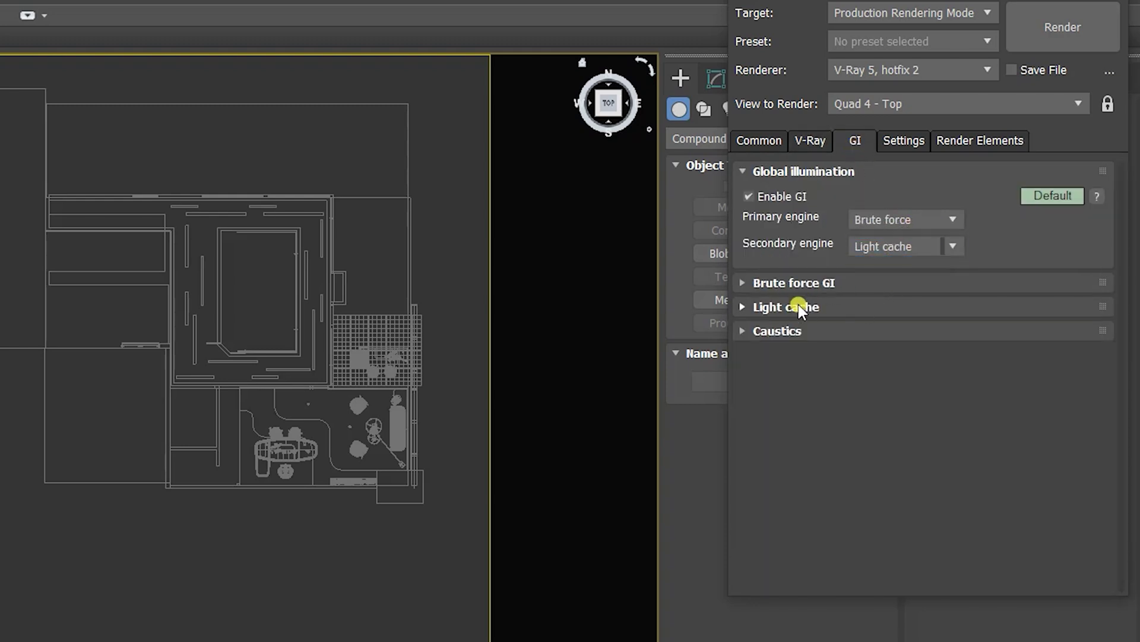
{"action": "left_click", "coordinate": [799, 305]}
{"action": "double_click", "coordinate": [885, 355]}
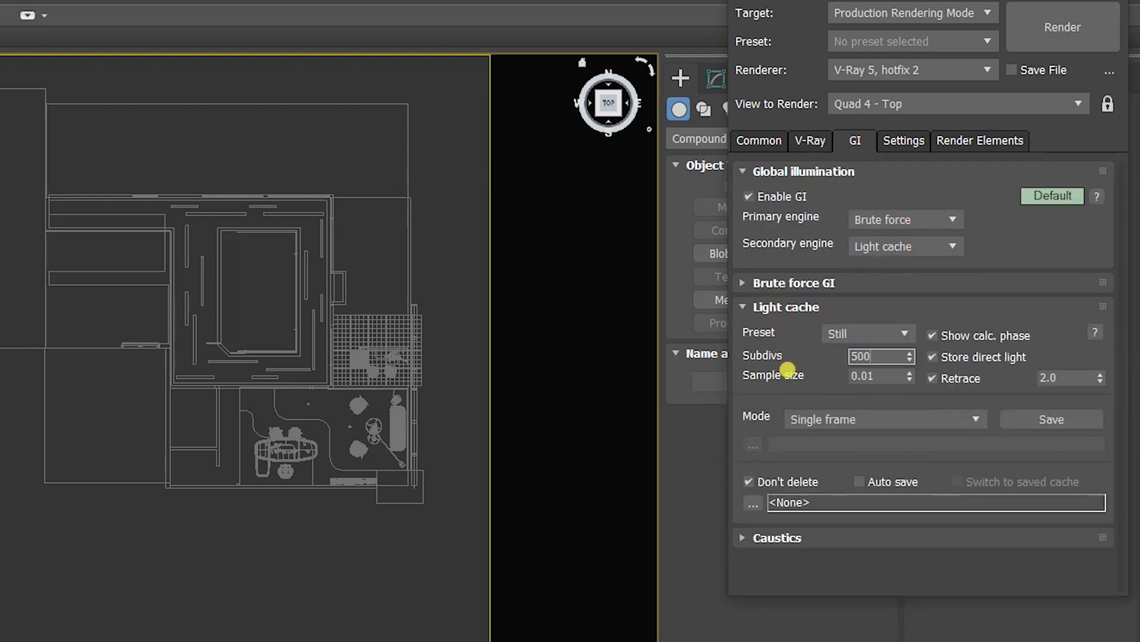
{"action": "left_click", "coordinate": [963, 140]}
{"action": "left_click", "coordinate": [899, 142]}
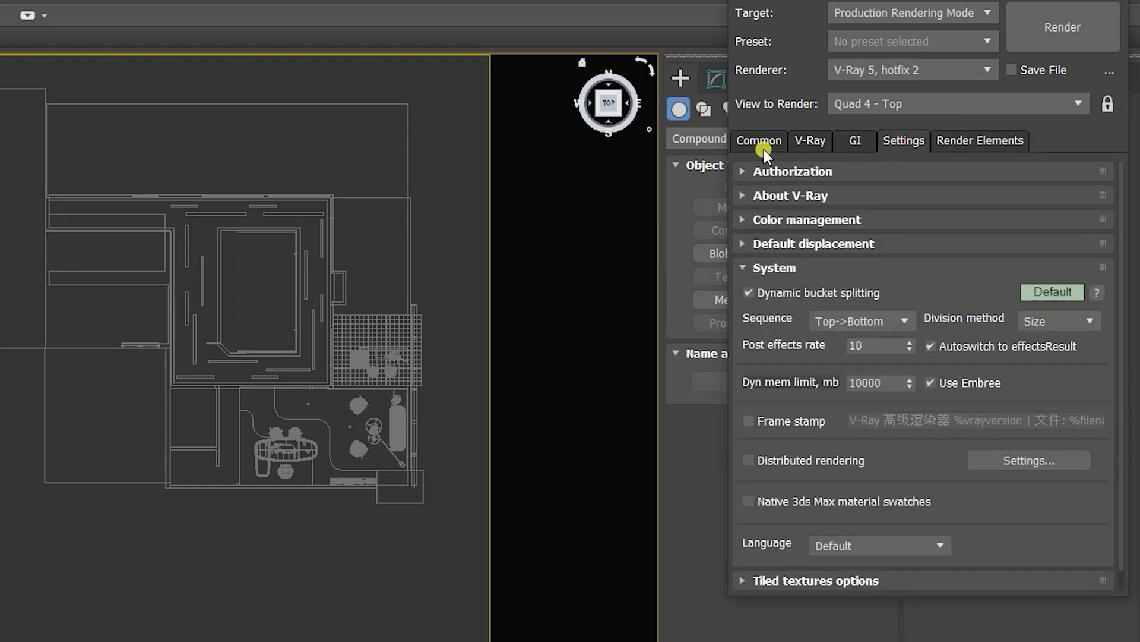
{"action": "left_click", "coordinate": [760, 142]}
{"action": "key", "text": "F10"}
Place a VRayPhysicalCamera in the Top view and orbit its view toward the teal sofa and armchairs
{"action": "left_click", "coordinate": [755, 110]}
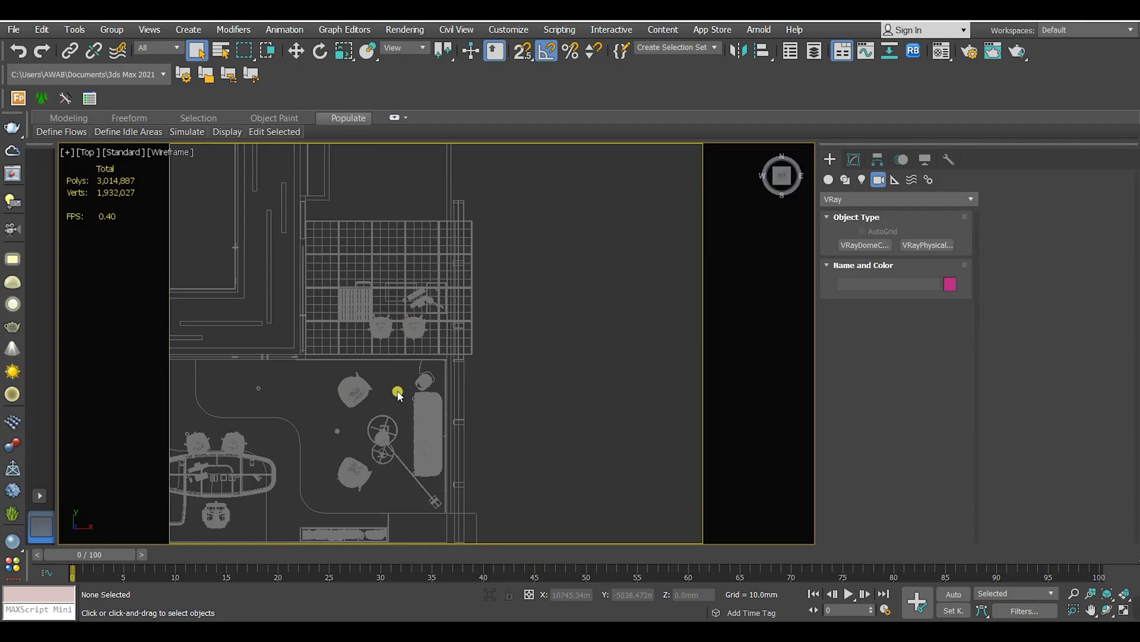
{"action": "left_click", "coordinate": [927, 245]}
{"action": "scroll", "coordinate": [473, 283], "scroll_direction": "down", "scroll_amount": 3}
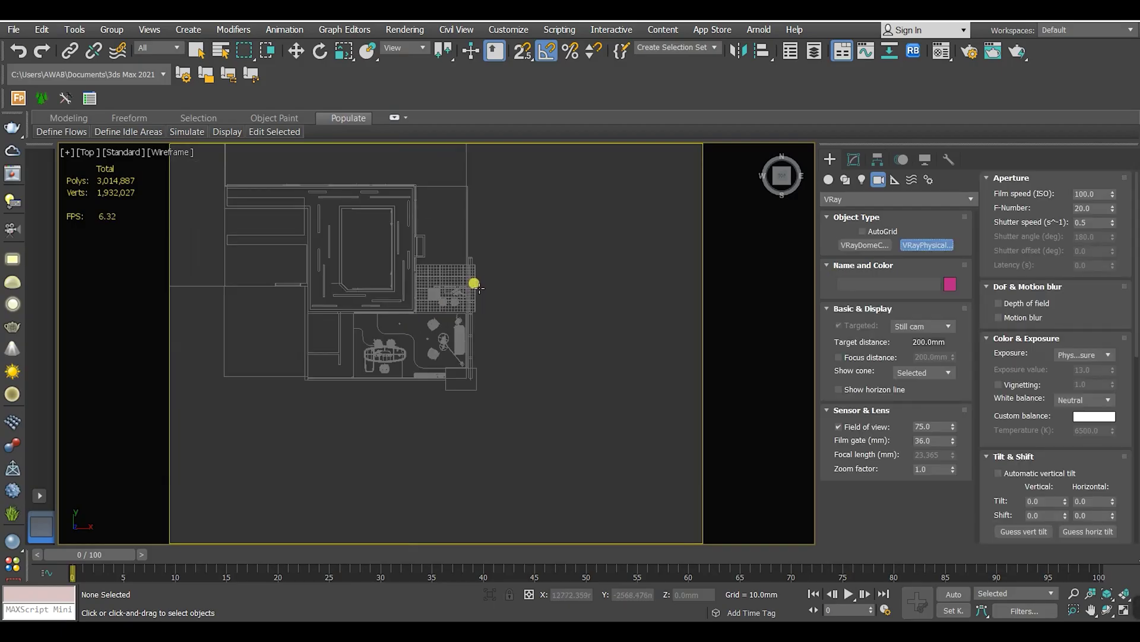
{"action": "scroll", "coordinate": [440, 323], "scroll_direction": "up", "scroll_amount": 5}
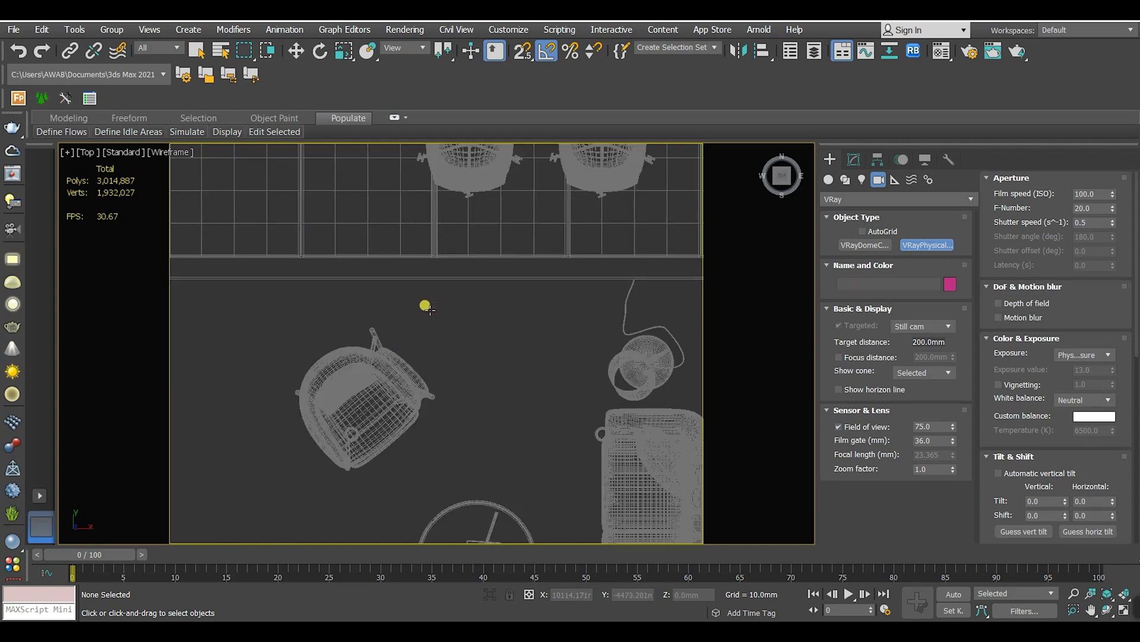
{"action": "left_click_drag", "start_coordinate": [330, 300], "coordinate": [359, 493]}
{"action": "key", "text": "c"}
{"action": "left_click_drag", "start_coordinate": [450, 438], "coordinate": [581, 475]}
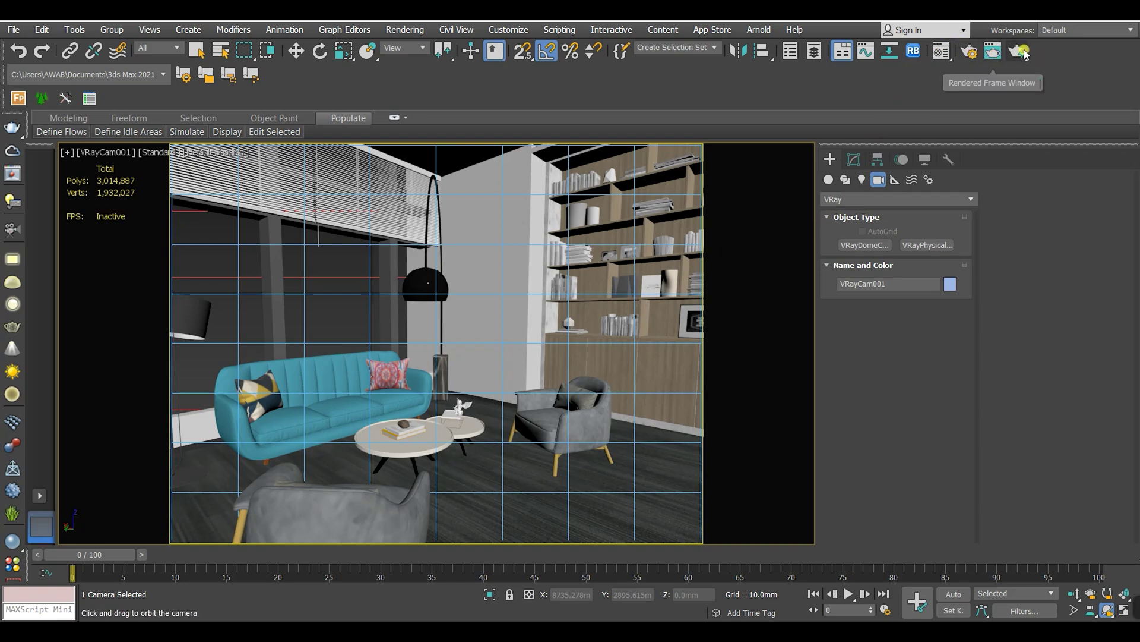
Render the camera view and browse to the V-Ray light types
{"action": "left_click", "coordinate": [1017, 51]}
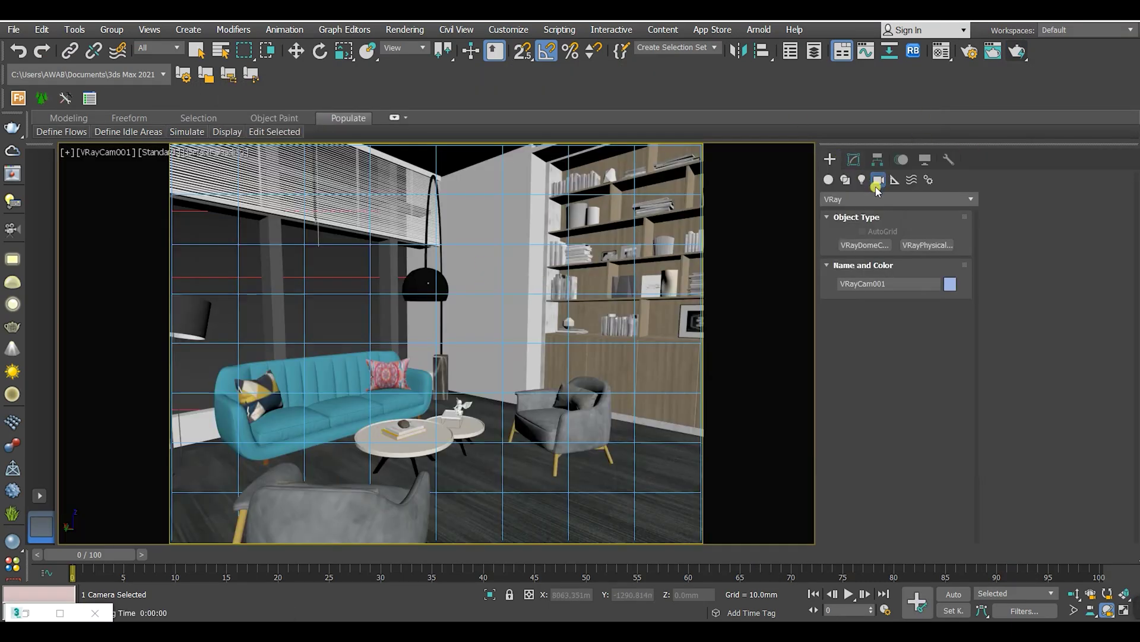
{"action": "left_click", "coordinate": [862, 180]}
{"action": "left_click", "coordinate": [871, 200]}
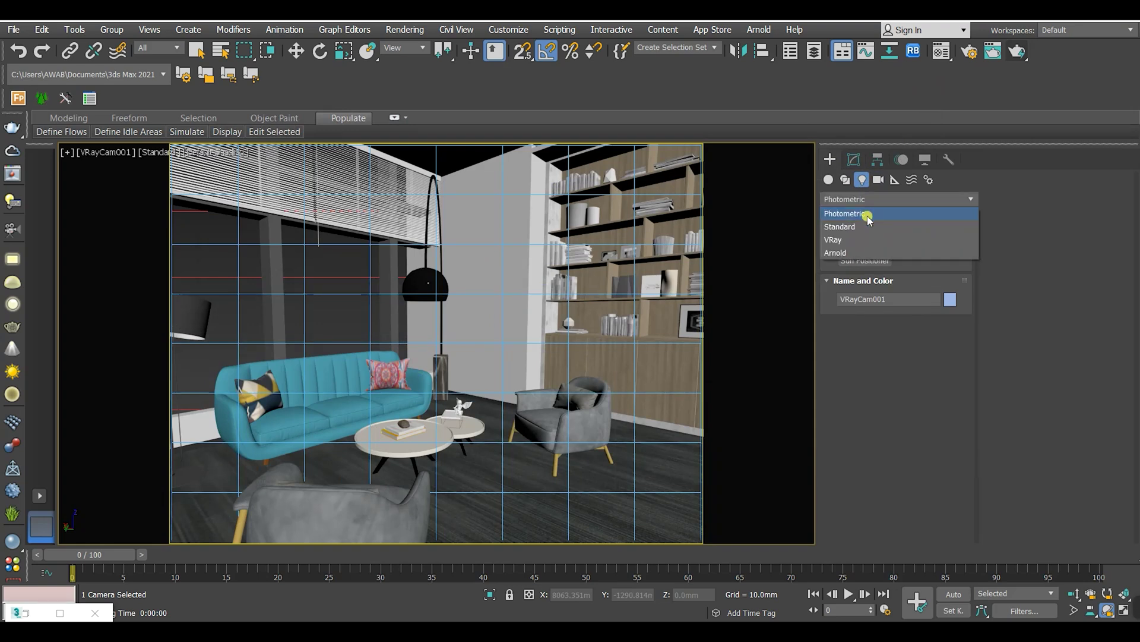
{"action": "left_click", "coordinate": [857, 239]}
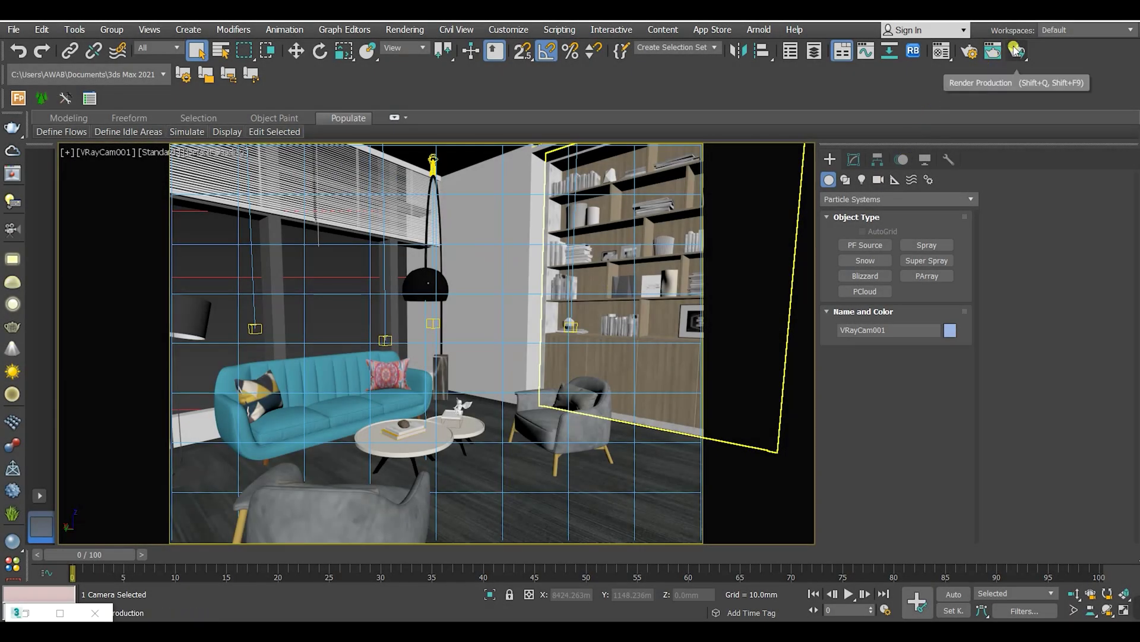
Run a production render, then restore the frame buffer to a window and move it aside
{"action": "left_click", "coordinate": [1017, 51]}
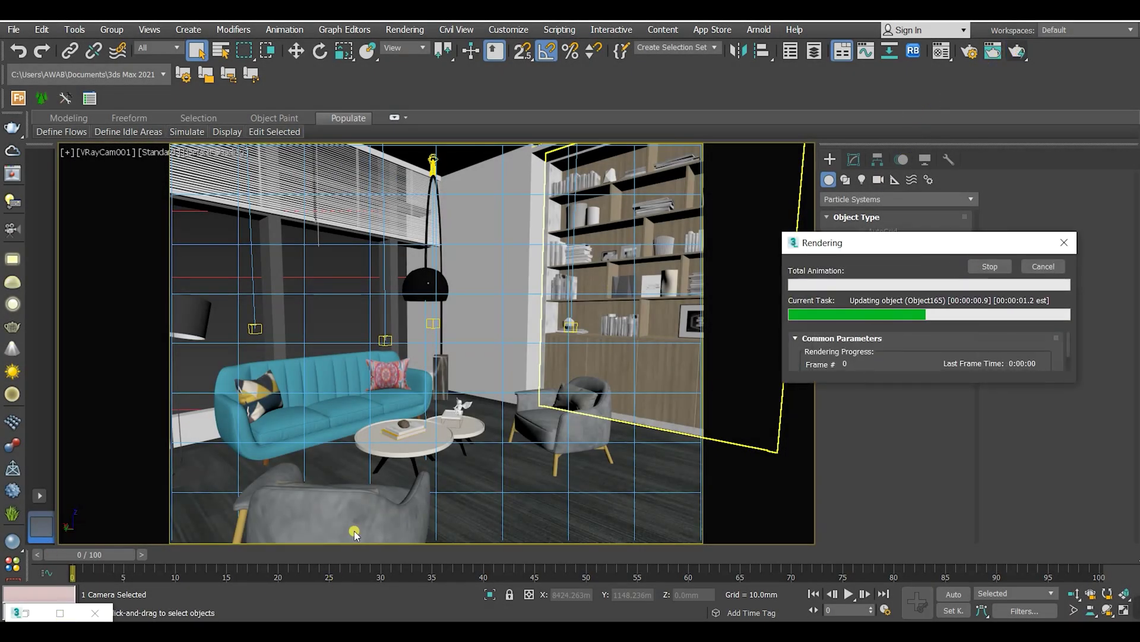
{"action": "key", "text": "super+Down"}
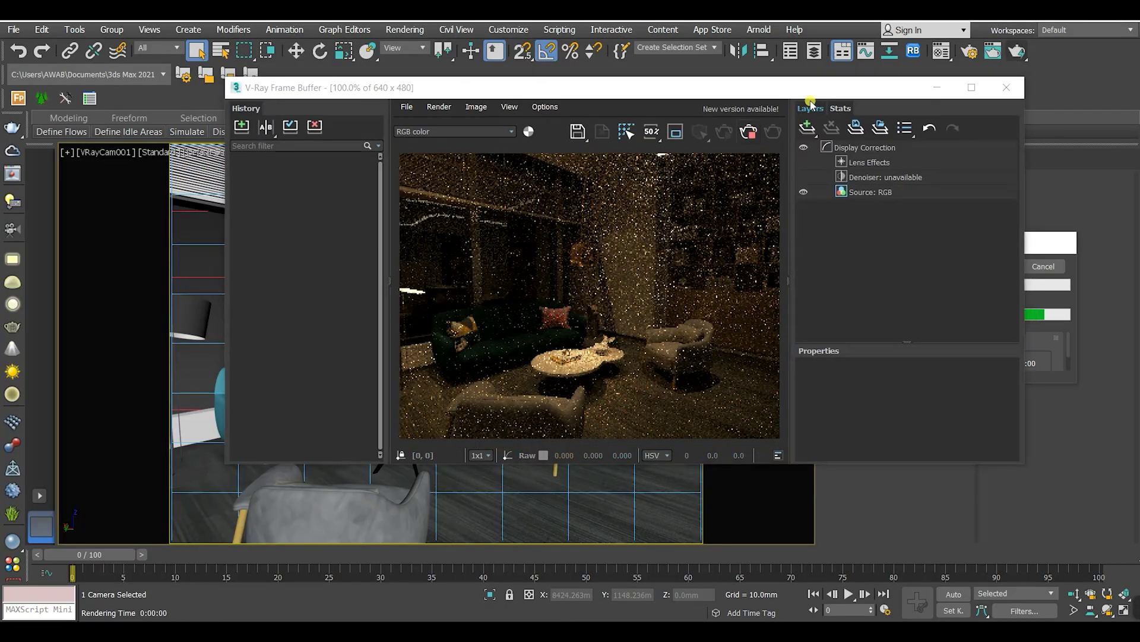
{"action": "left_click_drag", "start_coordinate": [823, 91], "coordinate": [497, 241]}
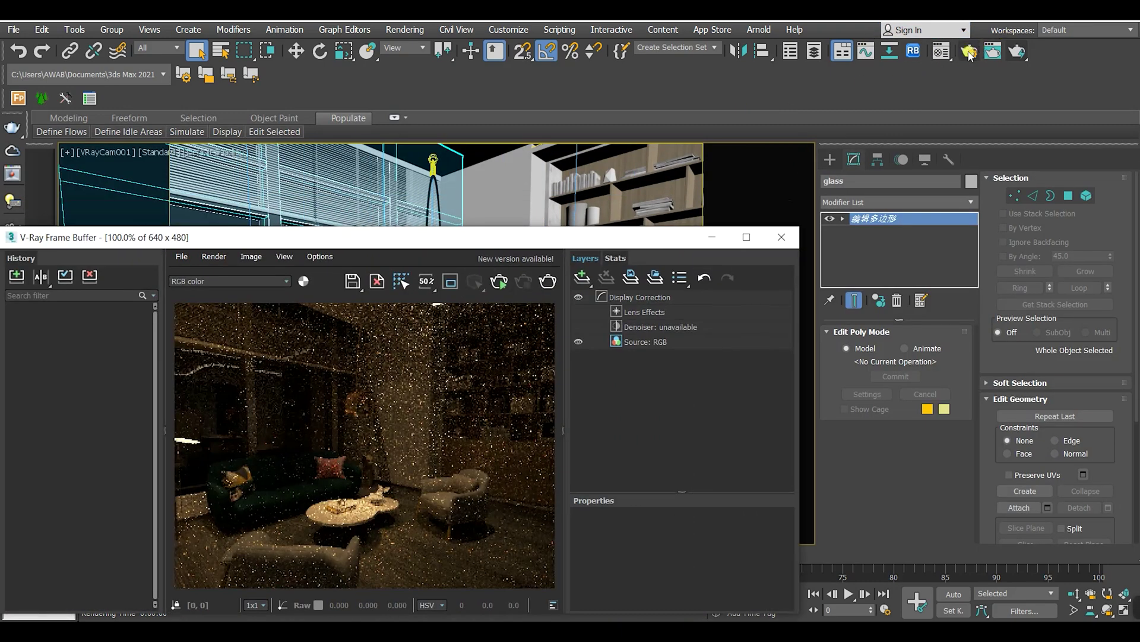
Enable the Global switches material override using a VRayMtl
{"action": "left_click", "coordinate": [969, 51]}
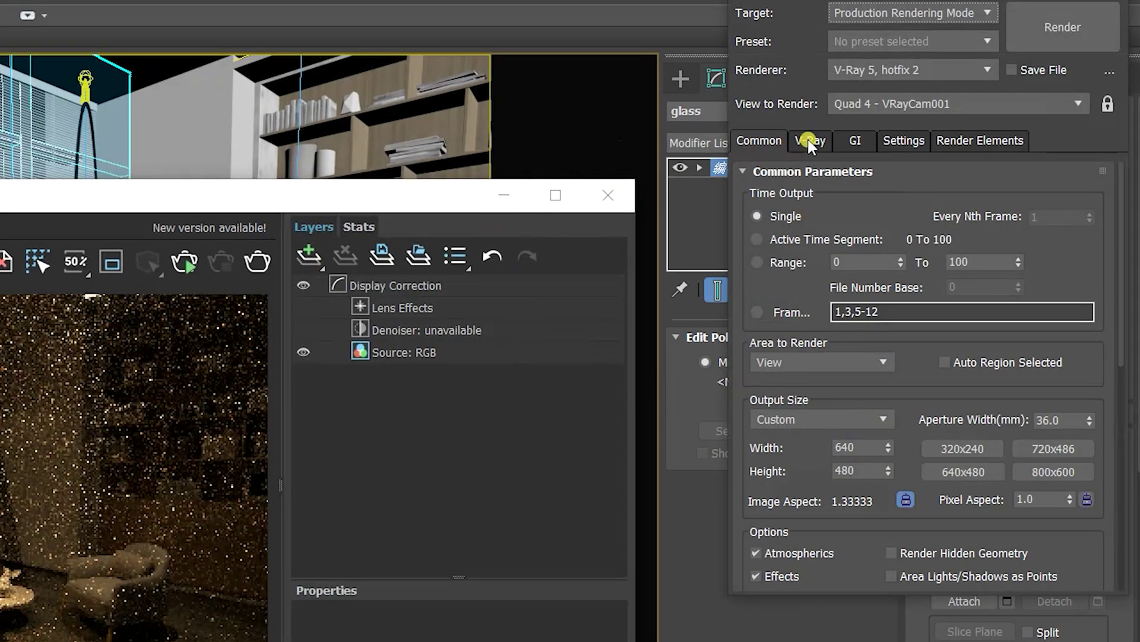
{"action": "left_click", "coordinate": [920, 199]}
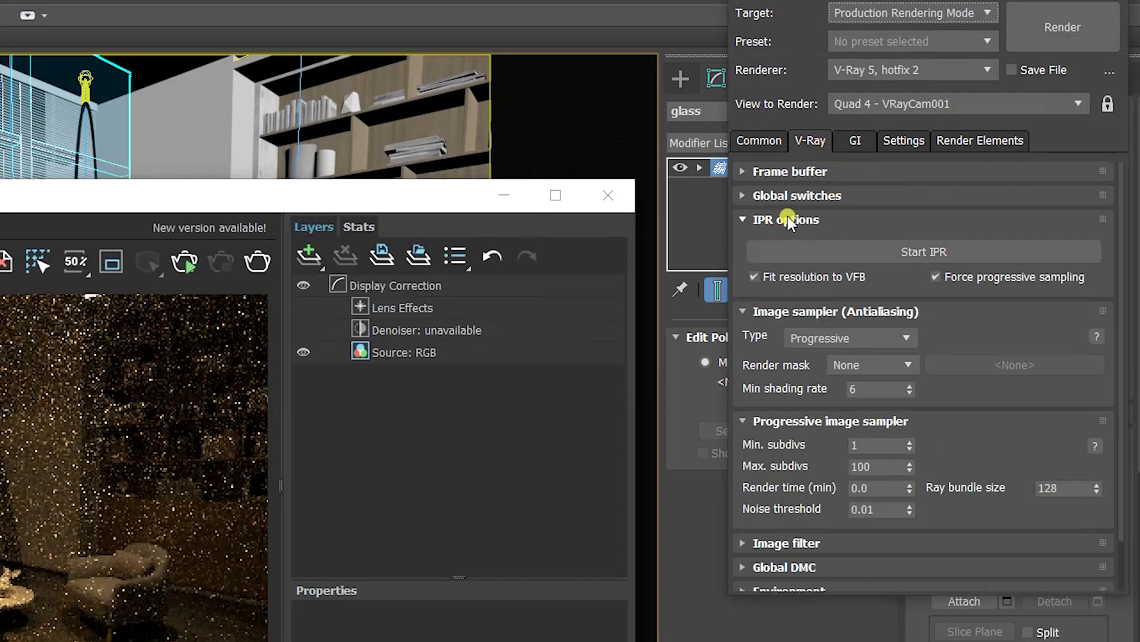
{"action": "left_click", "coordinate": [786, 195]}
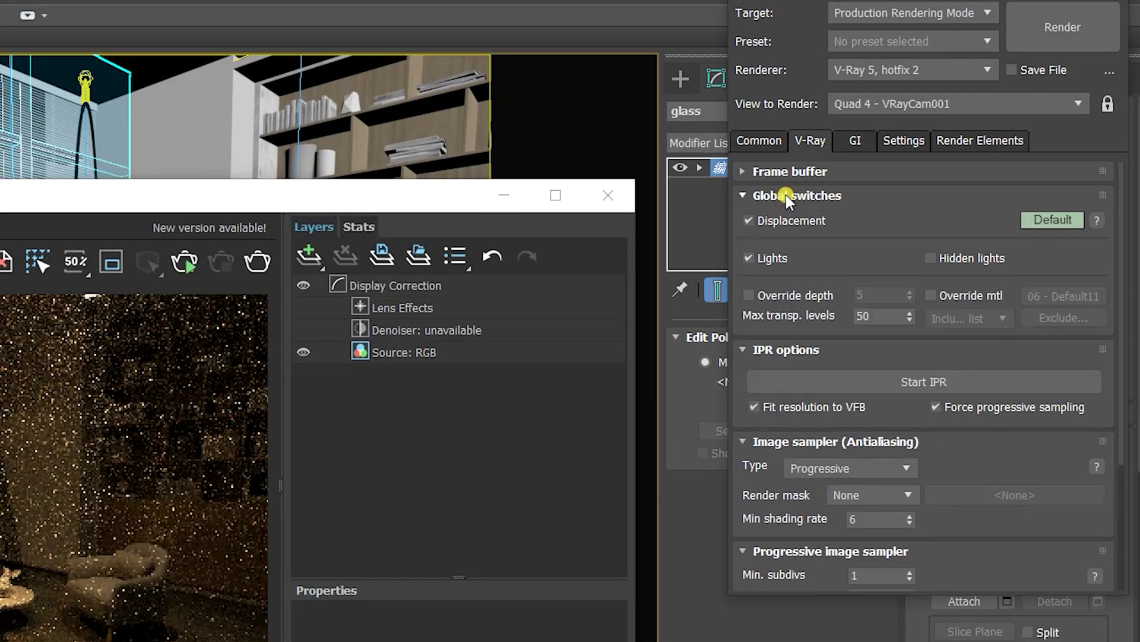
{"action": "left_click", "coordinate": [941, 295]}
{"action": "left_click", "coordinate": [1085, 294]}
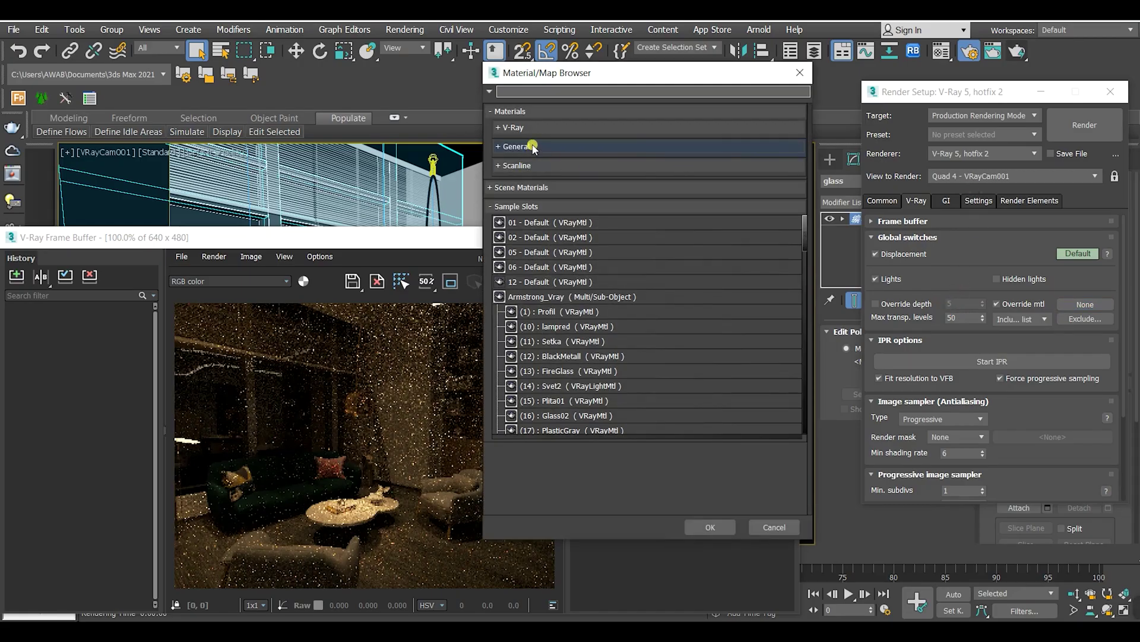
{"action": "left_click", "coordinate": [514, 128]}
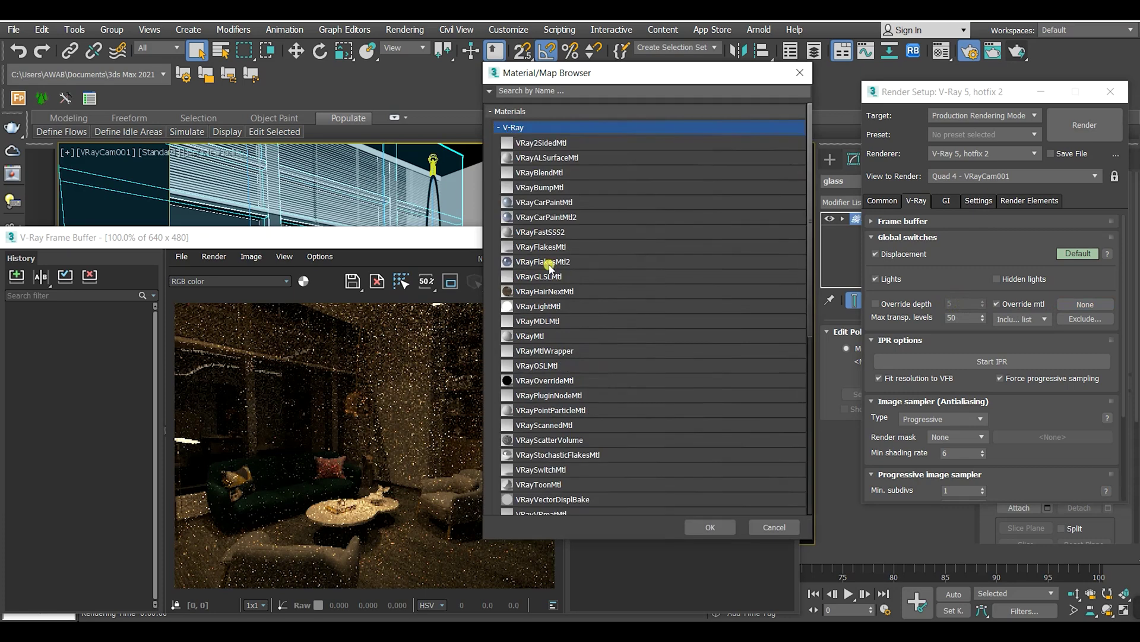
{"action": "double_click", "coordinate": [533, 335]}
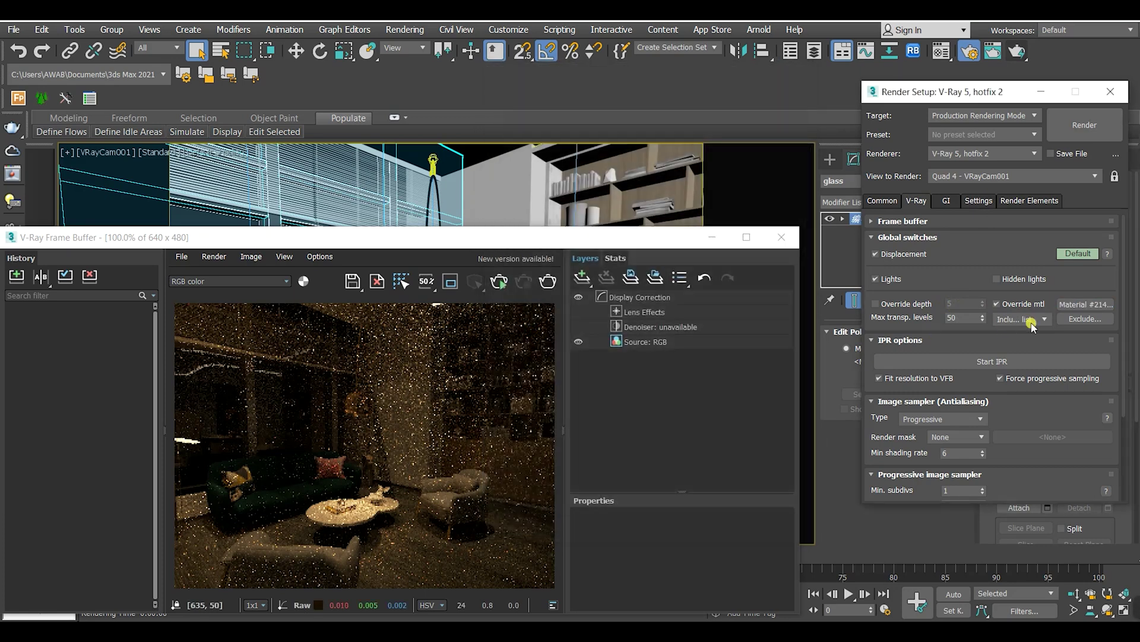
Exclude the glass object from the override and render again
{"action": "left_click", "coordinate": [1064, 320]}
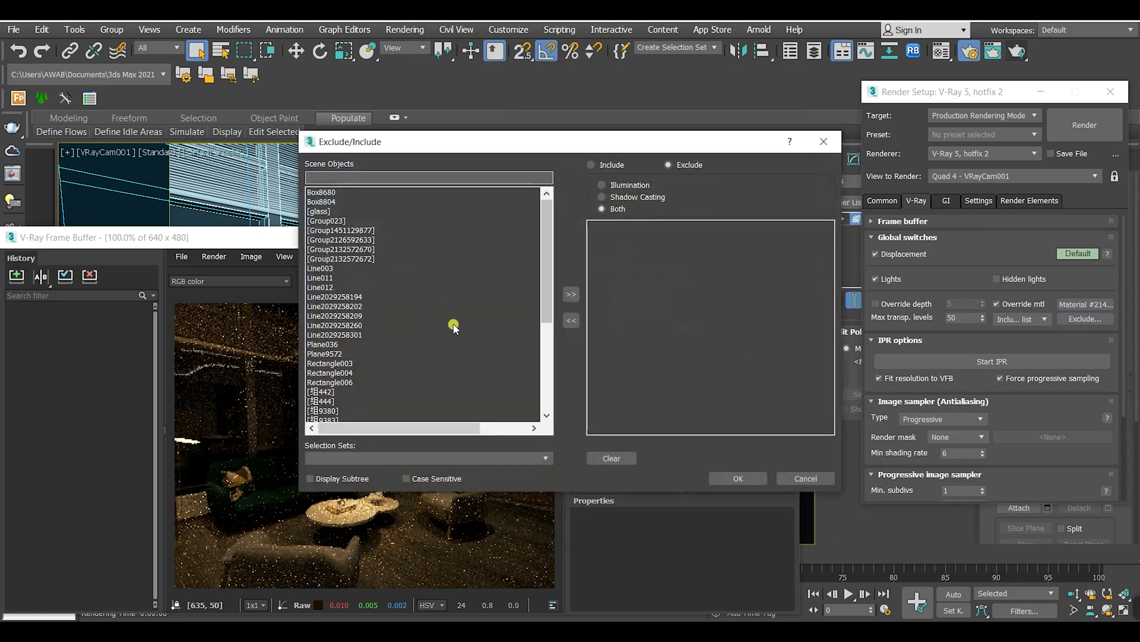
{"action": "left_click", "coordinate": [321, 212]}
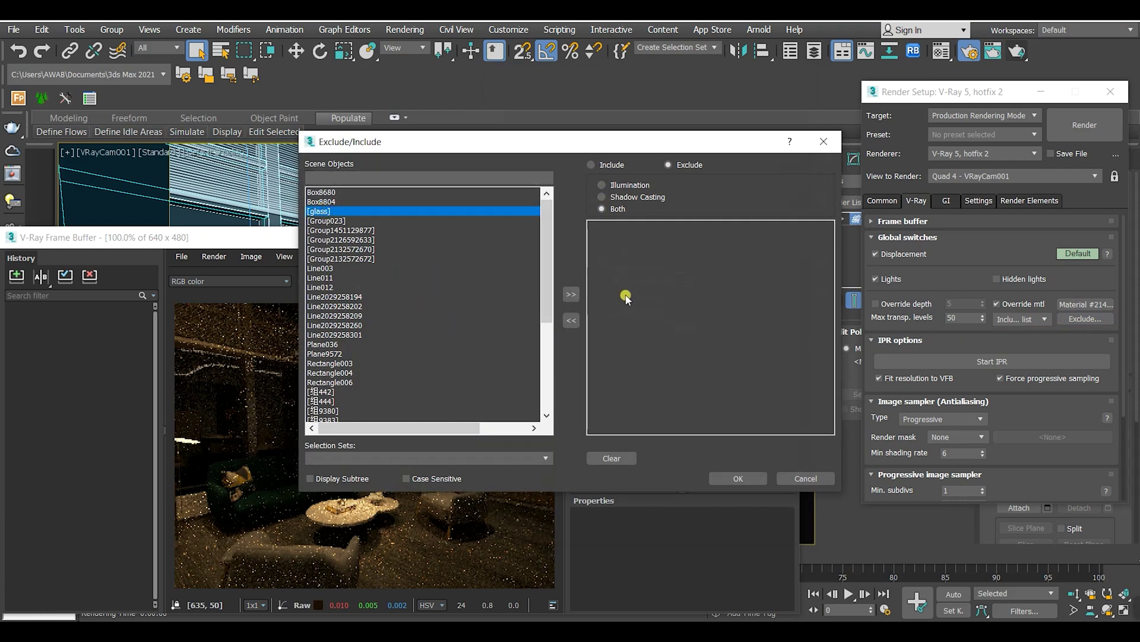
{"action": "left_click", "coordinate": [571, 294]}
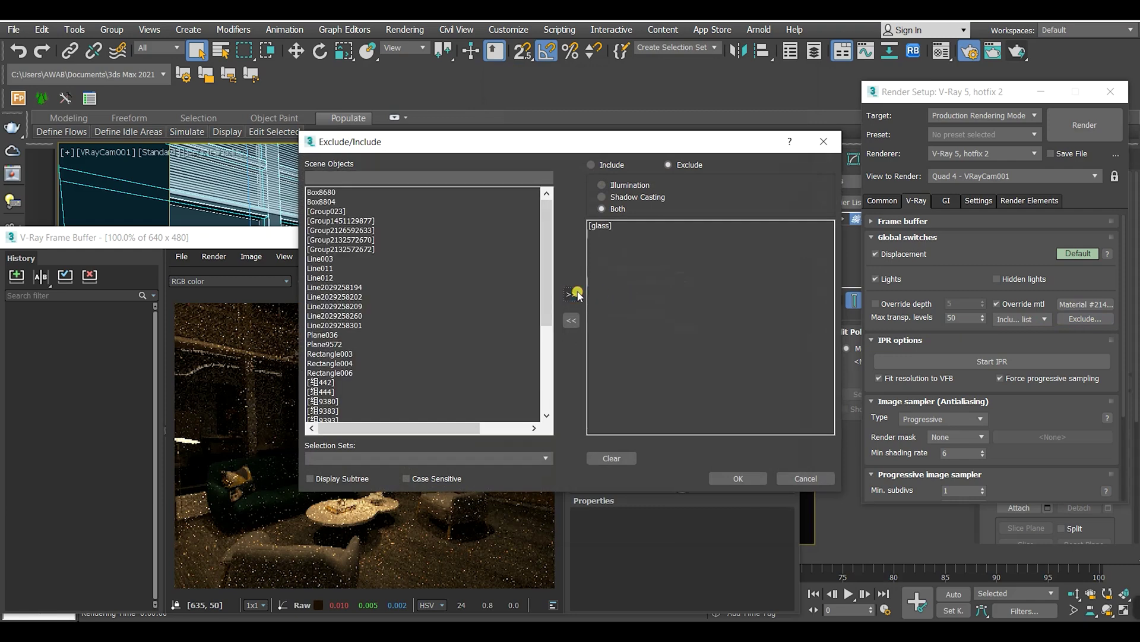
{"action": "left_click", "coordinate": [738, 479]}
{"action": "left_click", "coordinate": [712, 181]}
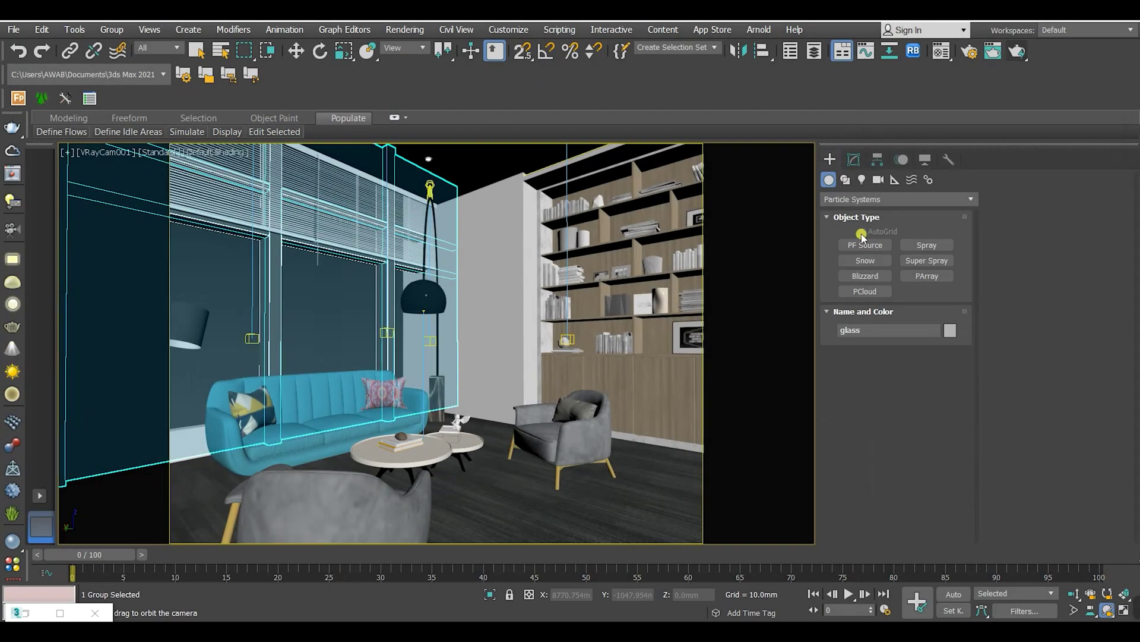
Create a VRayLight with its type set to Dome and place it in the viewport
{"action": "left_click", "coordinate": [862, 180]}
{"action": "left_click", "coordinate": [888, 199]}
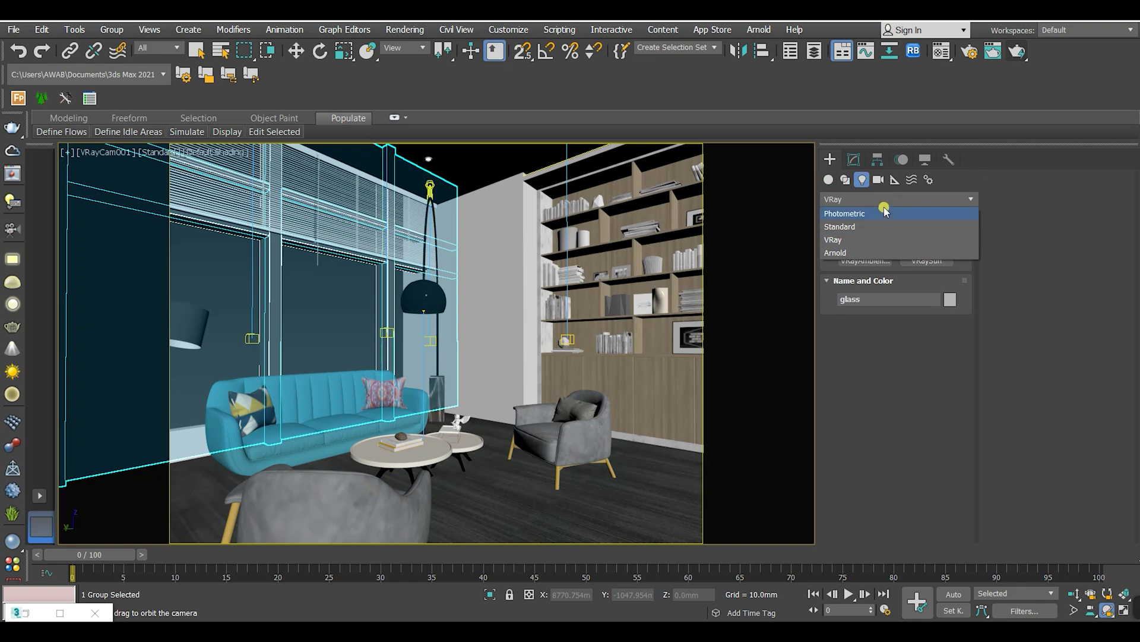
{"action": "left_click", "coordinate": [839, 240]}
{"action": "left_click", "coordinate": [850, 245]}
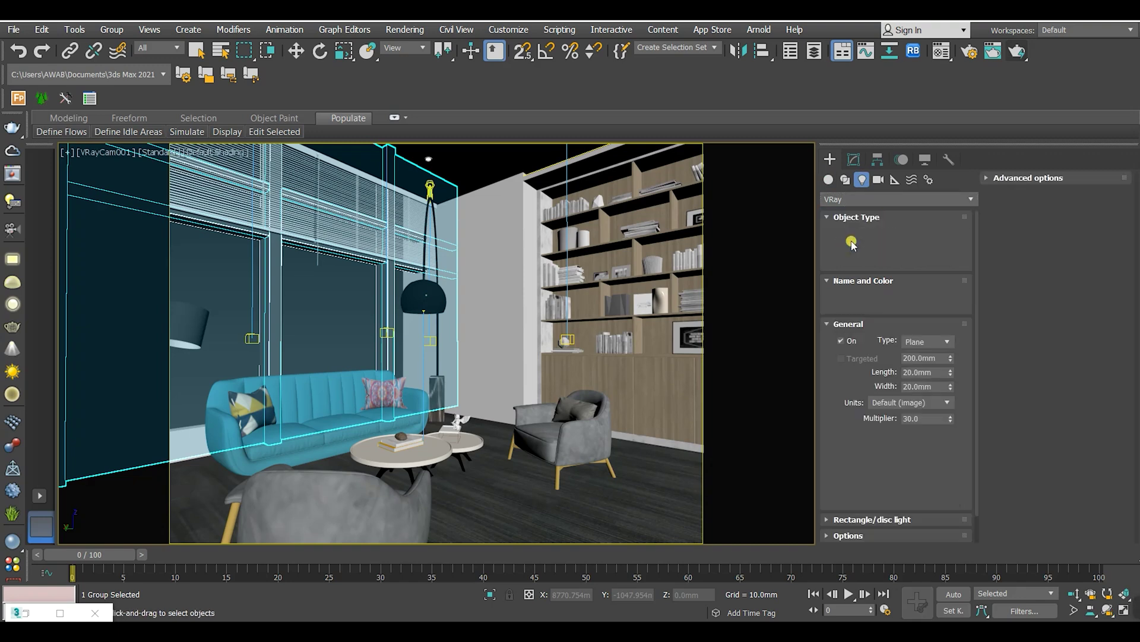
{"action": "left_click", "coordinate": [921, 345]}
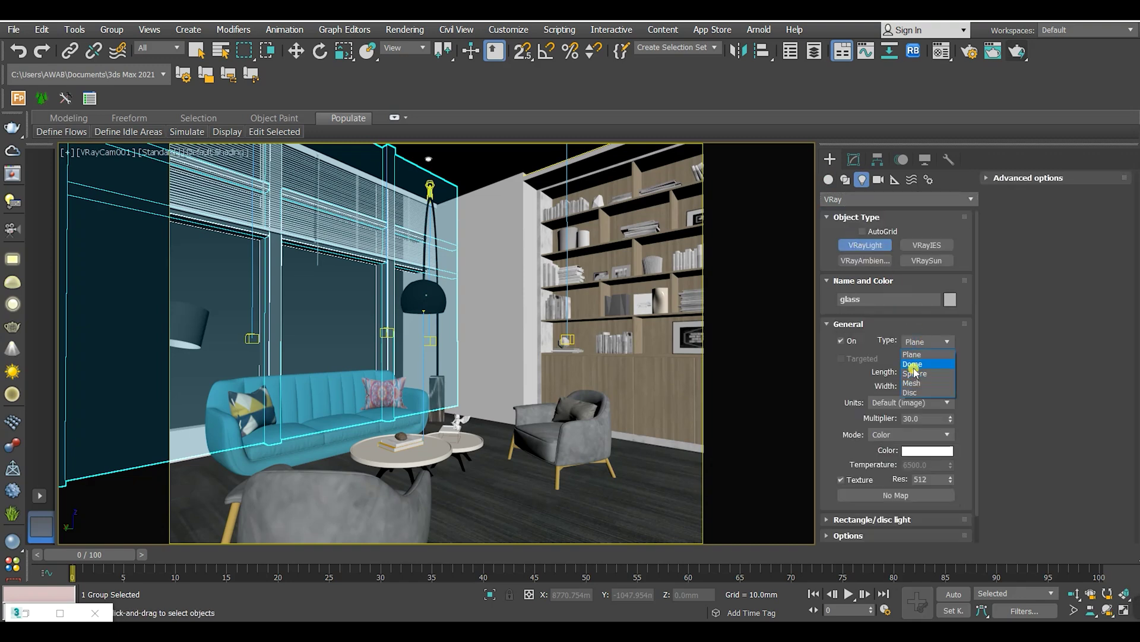
{"action": "left_click", "coordinate": [913, 365]}
{"action": "left_click", "coordinate": [304, 321]}
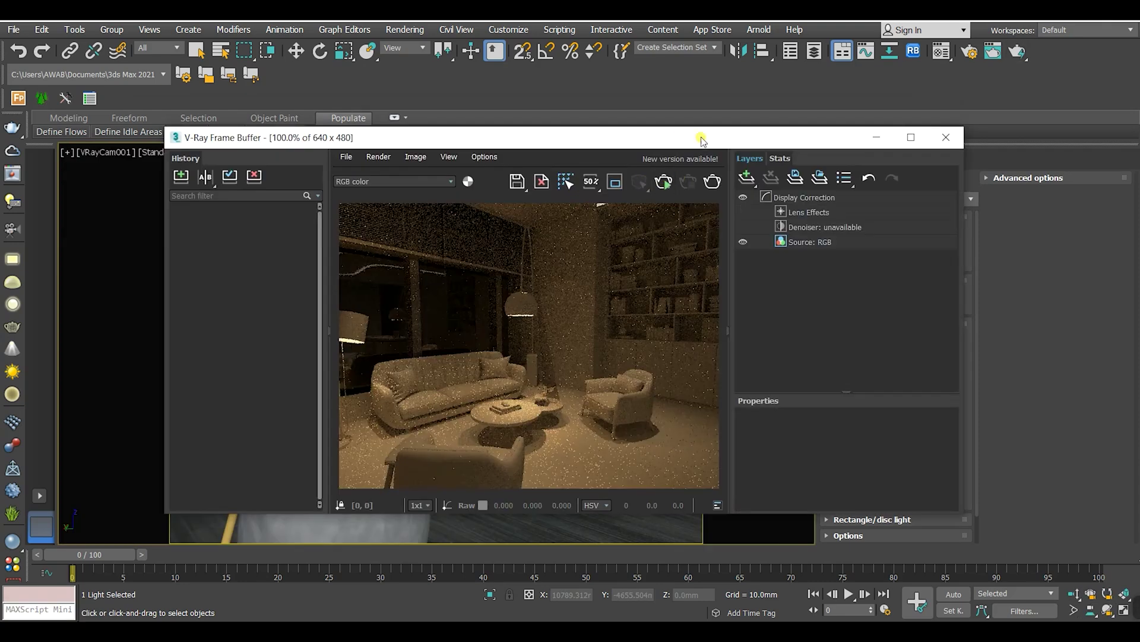
Start a render, move its window aside, and set the dome light multiplier to 0.1
{"action": "key", "text": "shift+q"}
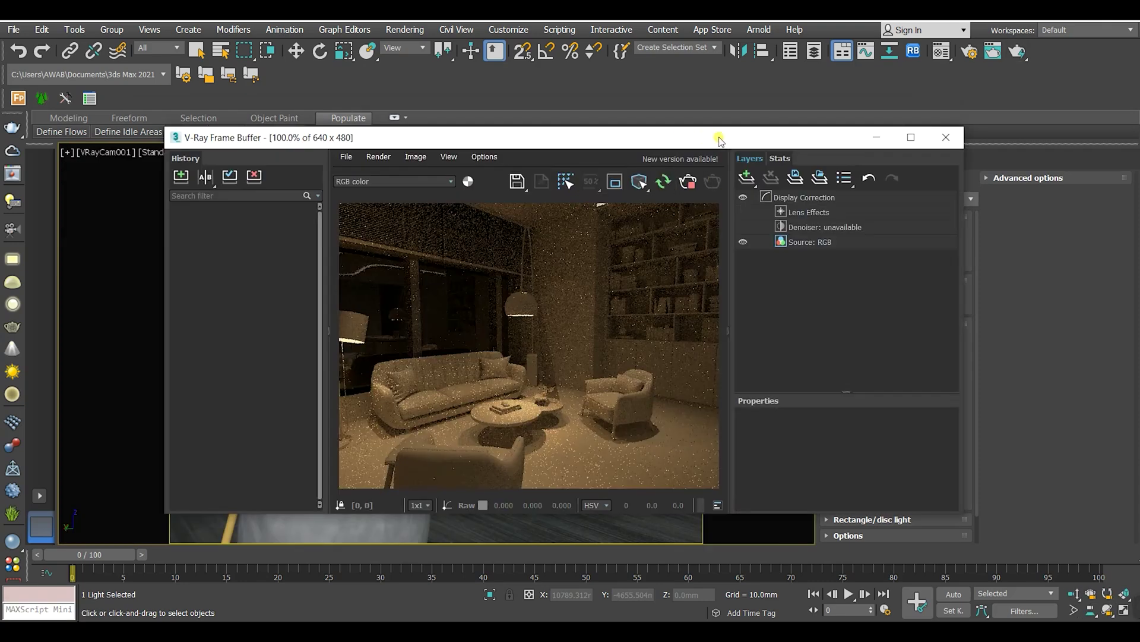
{"action": "left_click_drag", "start_coordinate": [766, 140], "coordinate": [570, 103]}
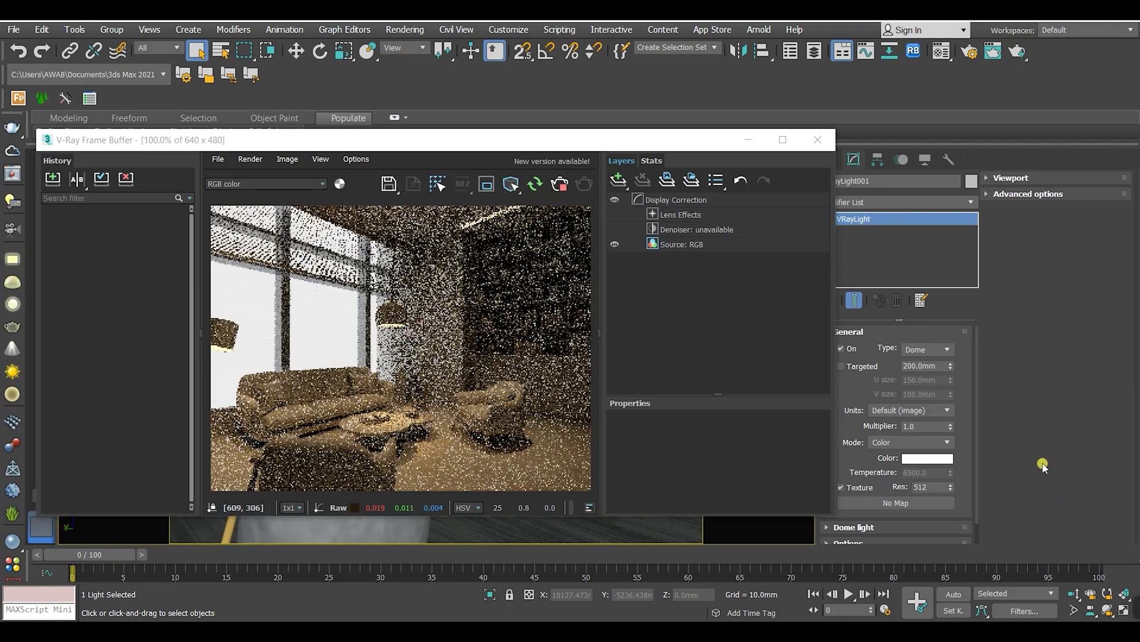
{"action": "left_click_drag", "start_coordinate": [931, 426], "coordinate": [854, 424]}
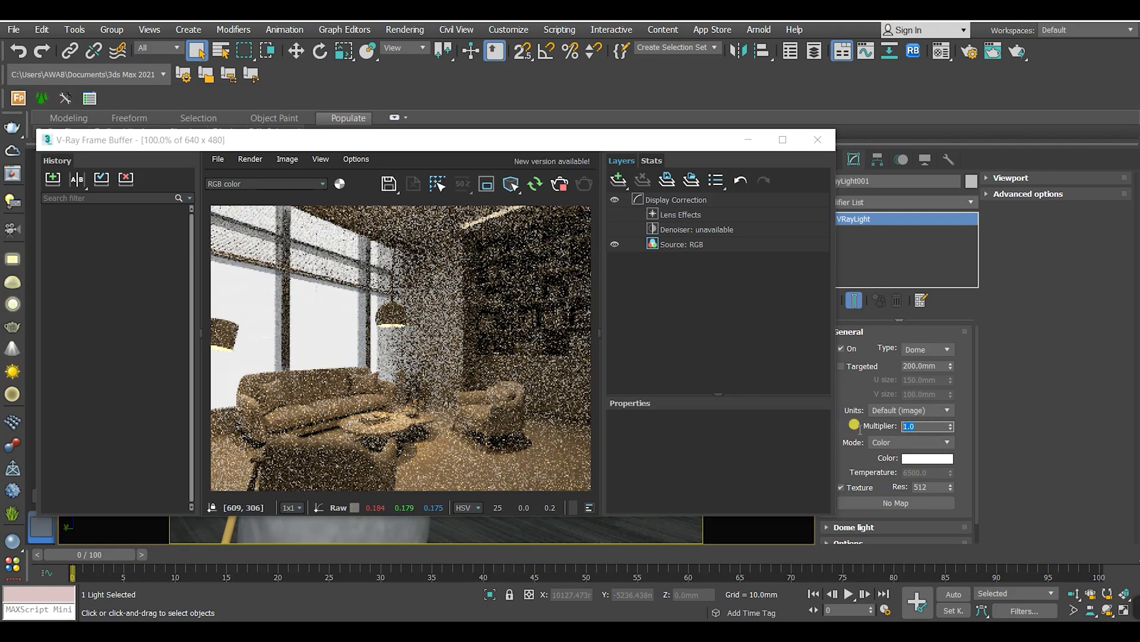
{"action": "type", "text": ".1"}
{"action": "key", "text": "Return"}
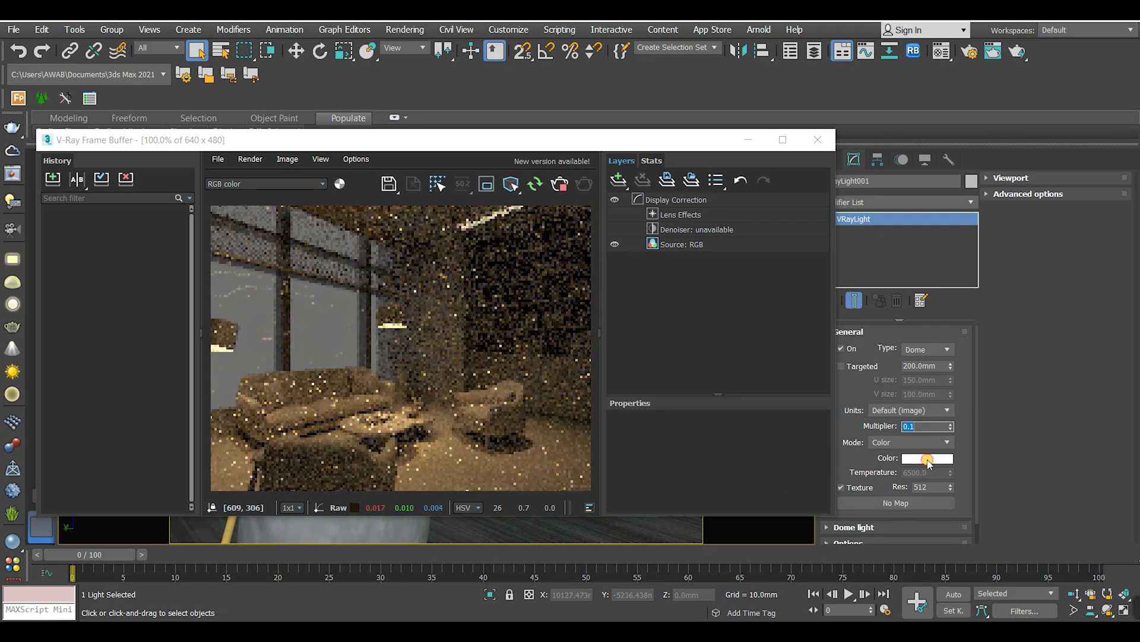
Make the dome light colour deep blue (RGB 37, 51, 234) and minimize the frame buffer
{"action": "left_click", "coordinate": [927, 459]}
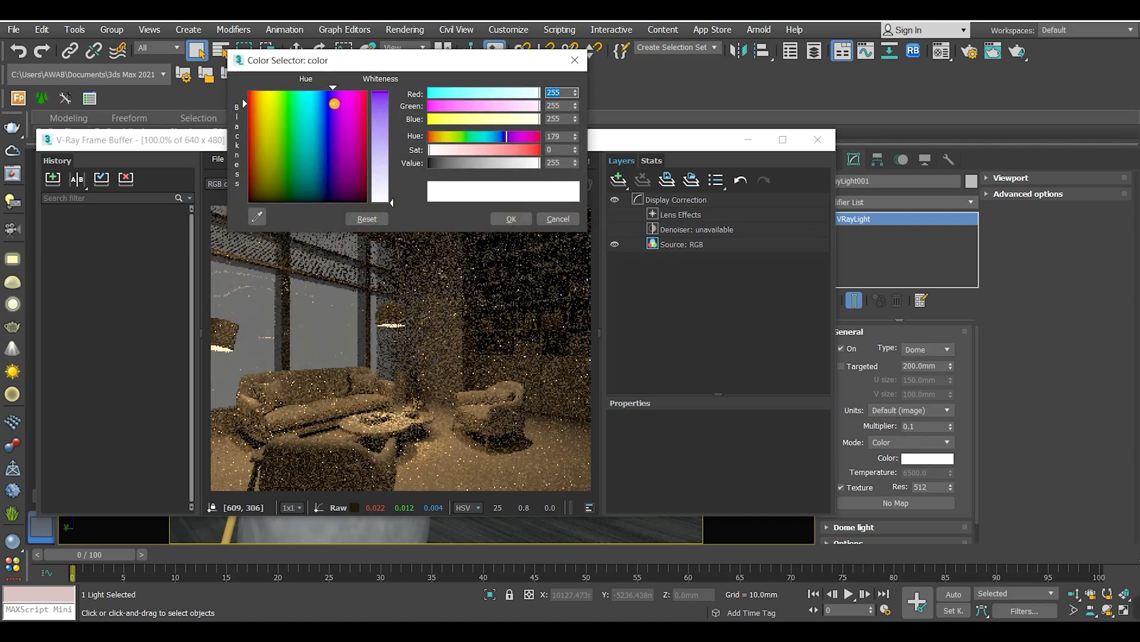
{"action": "left_click", "coordinate": [329, 106]}
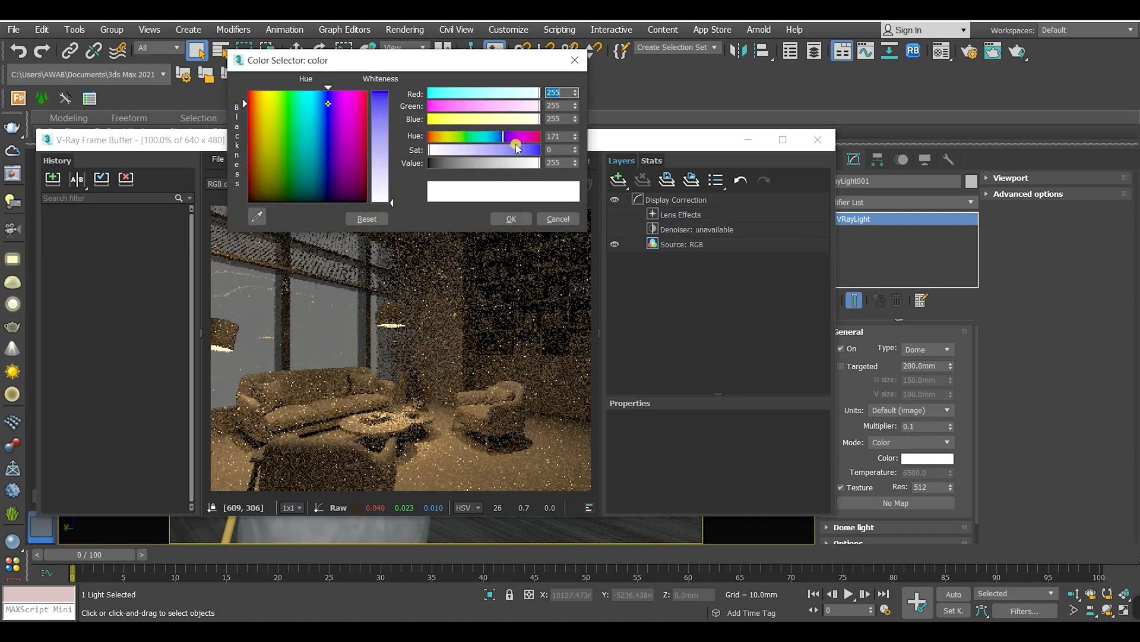
{"action": "mouse_move", "coordinate": [518, 148]}
{"action": "left_mouse_down"}
{"action": "mouse_move", "coordinate": [534, 149]}
{"action": "mouse_move", "coordinate": [533, 166]}
{"action": "mouse_move", "coordinate": [501, 137]}
{"action": "mouse_move", "coordinate": [523, 149]}
{"action": "left_mouse_up"}
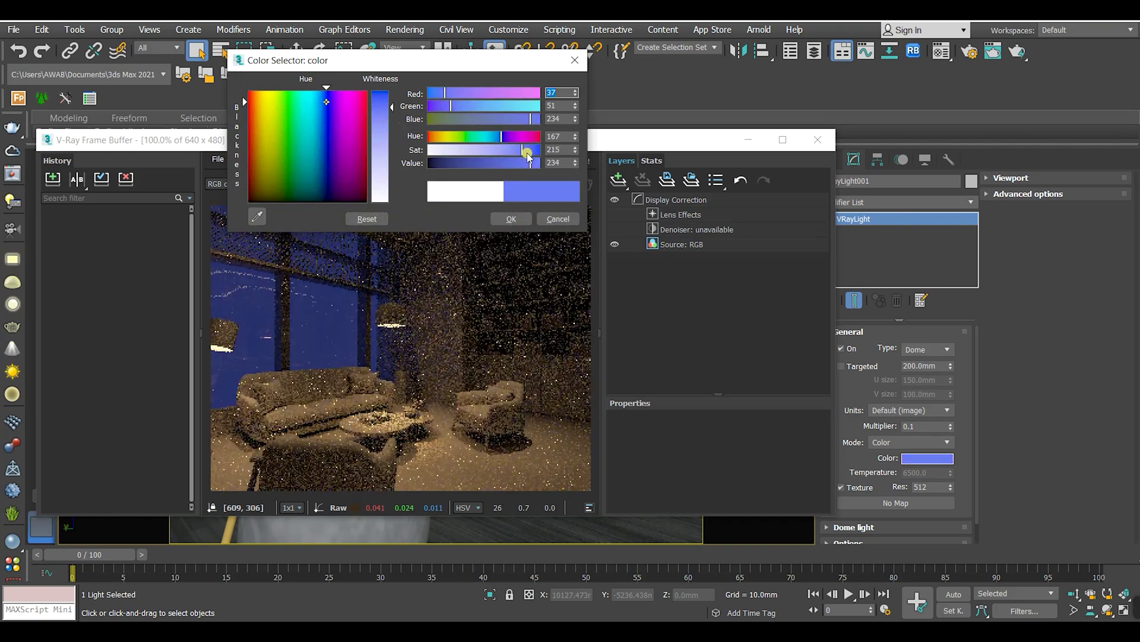
{"action": "left_click", "coordinate": [511, 219]}
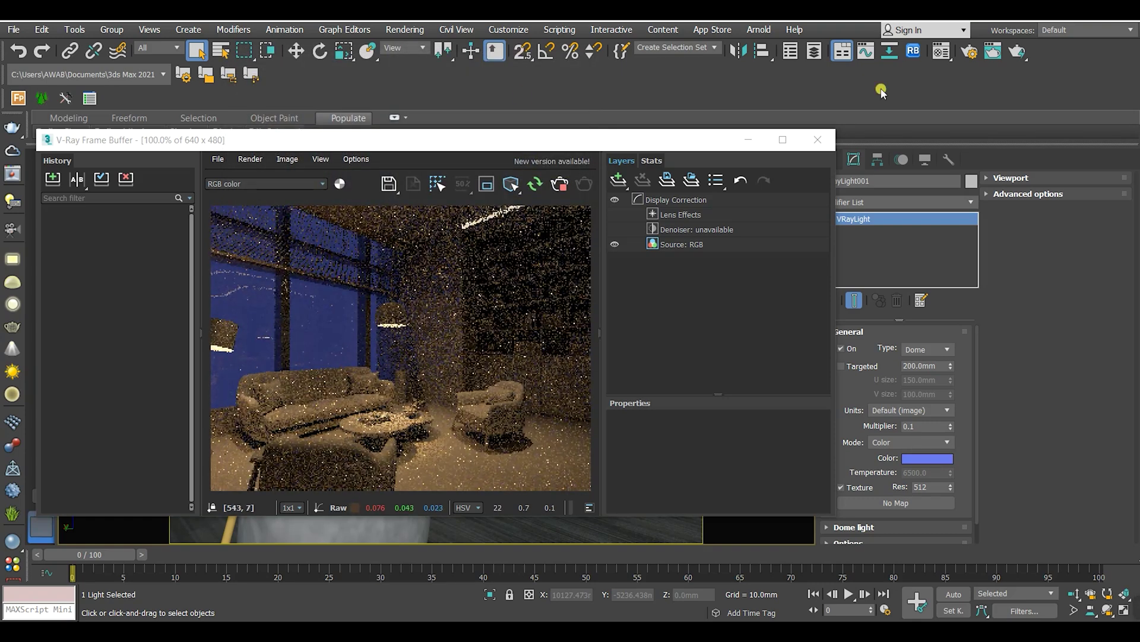
{"action": "left_click", "coordinate": [749, 139]}
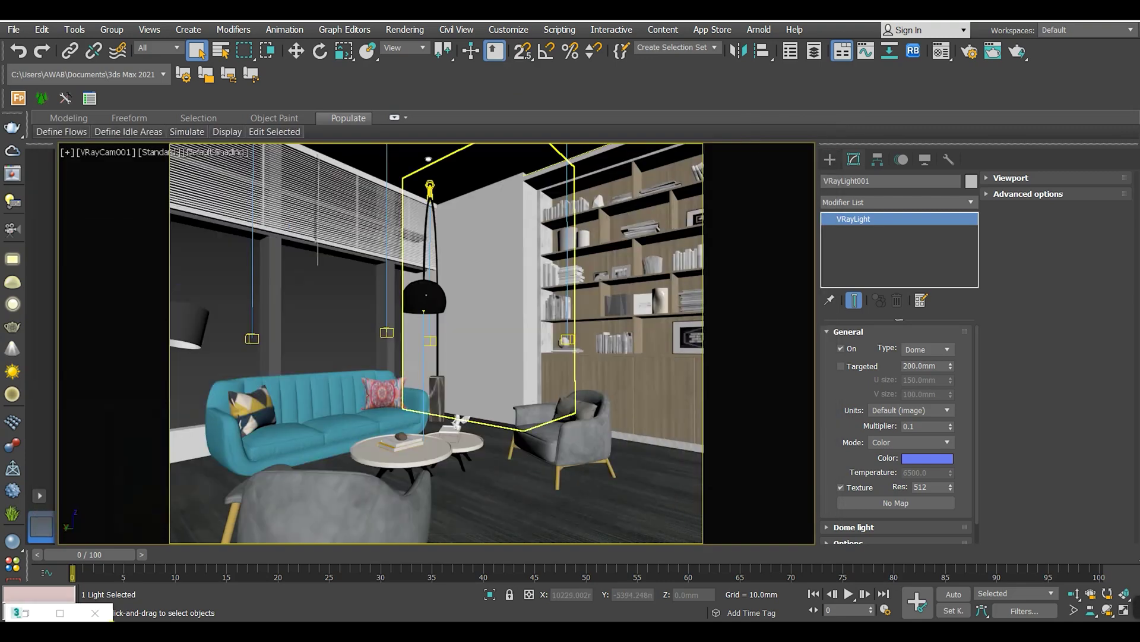
Switch to the Perspective view and set the selection filter to Lights only
{"action": "key", "text": "p"}
{"action": "left_click", "coordinate": [333, 247]}
{"action": "left_click", "coordinate": [157, 47]}
{"action": "left_click", "coordinate": [149, 93]}
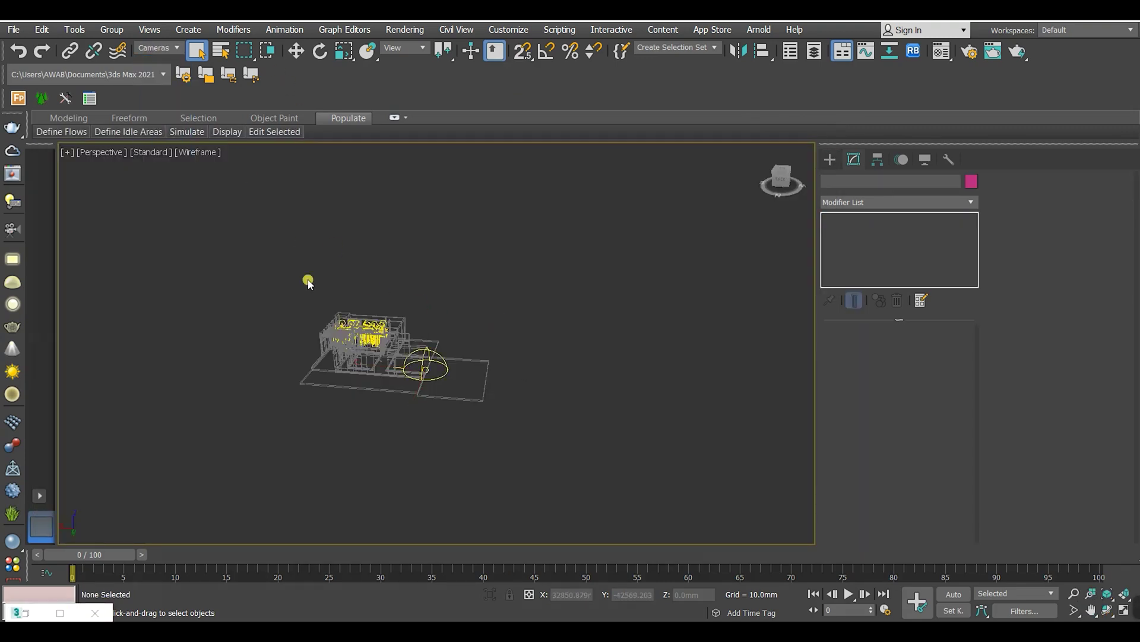
{"action": "scroll", "coordinate": [375, 338], "scroll_direction": "up", "scroll_amount": 8}
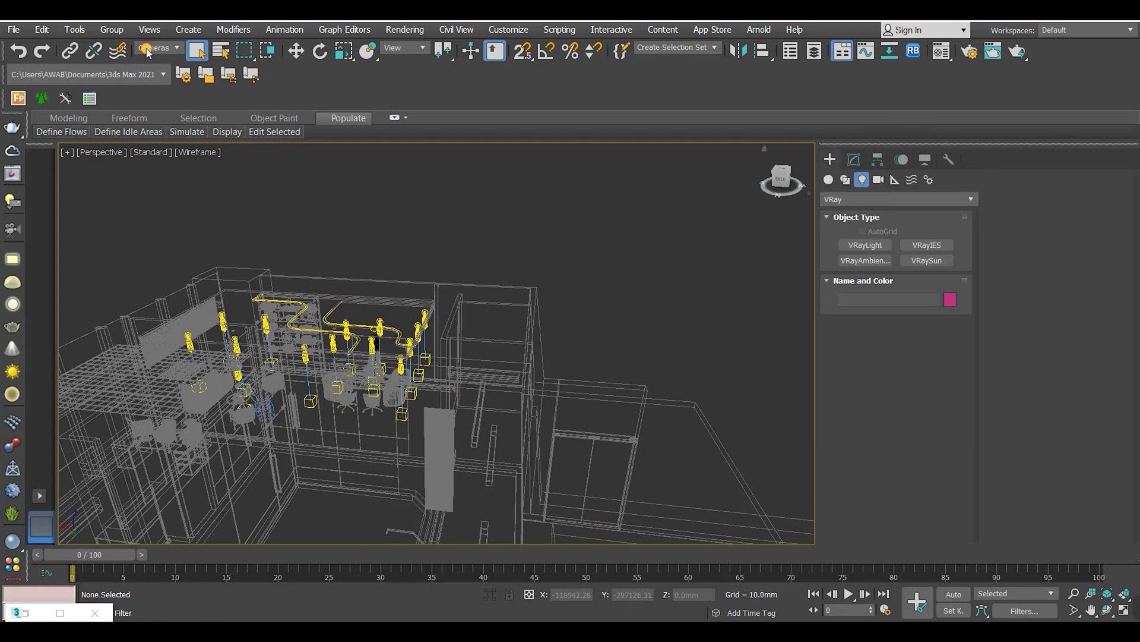
{"action": "left_click", "coordinate": [149, 50]}
{"action": "left_click", "coordinate": [149, 82]}
Select an IES lamp to review its 3500 K, 400 lm intensity settings, then pick another lamp
{"action": "left_click", "coordinate": [372, 345]}
{"action": "left_click", "coordinate": [853, 157]}
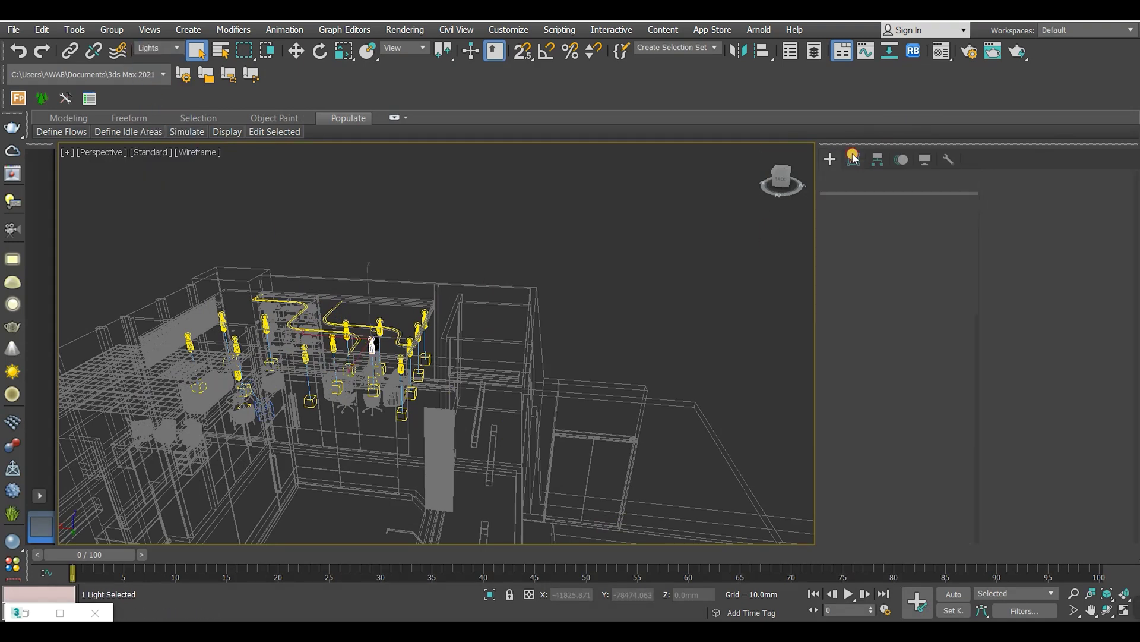
{"action": "left_click_drag", "start_coordinate": [970, 364], "coordinate": [969, 472]}
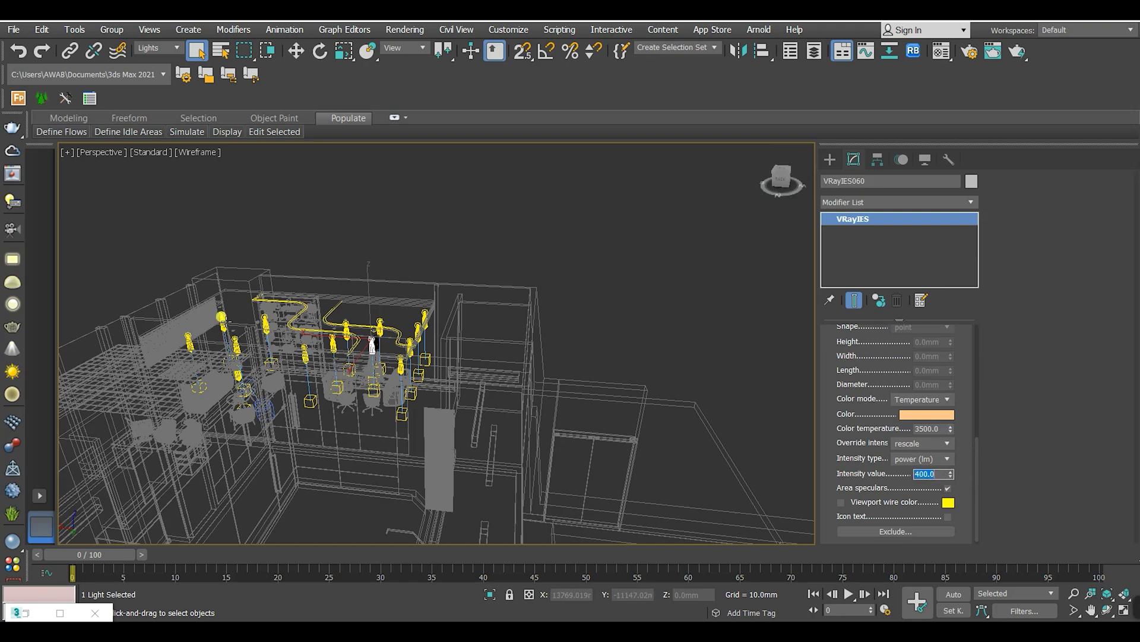
{"action": "left_click", "coordinate": [218, 319]}
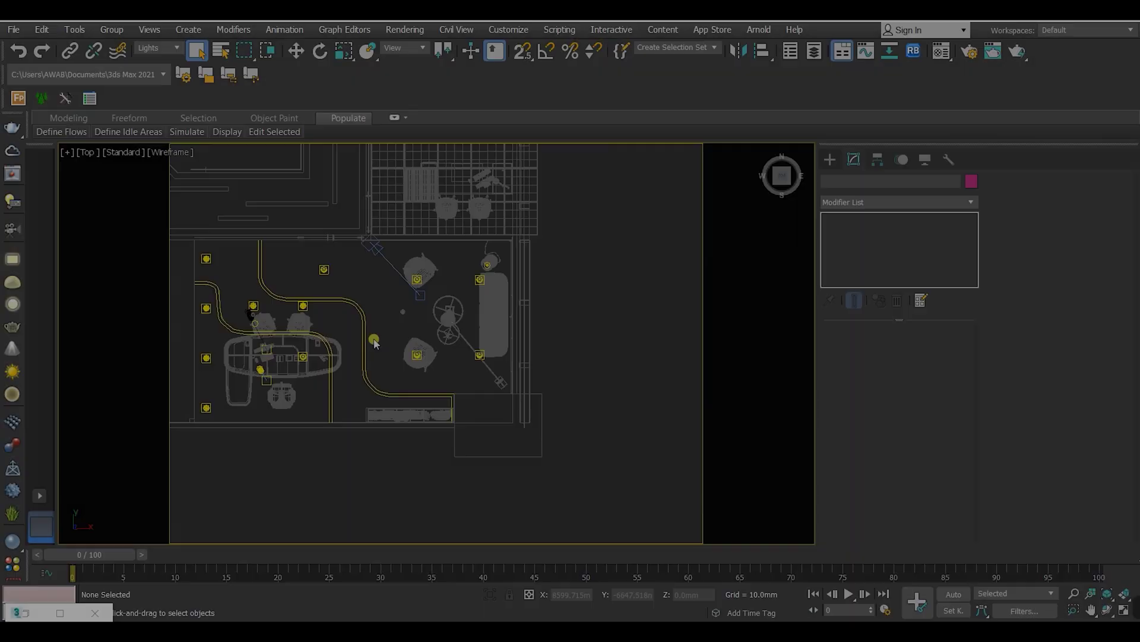
Create a VRaySun aimed at the building in plan, declining the VRaySky environment map
{"action": "scroll", "coordinate": [507, 321], "scroll_direction": "down", "scroll_amount": 3}
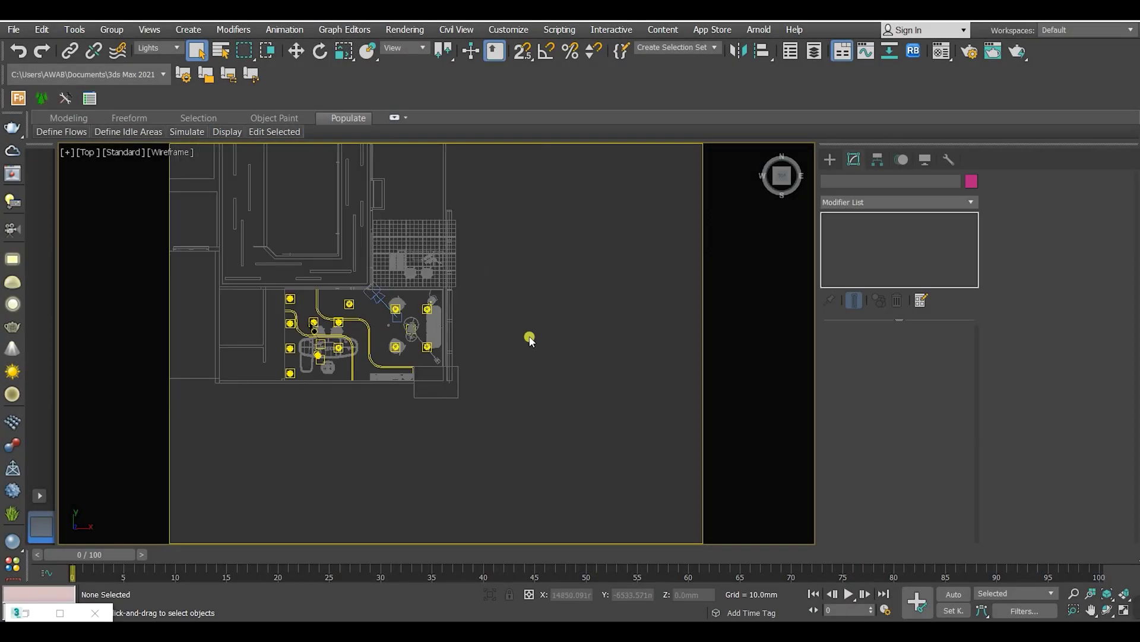
{"action": "left_click", "coordinate": [829, 160]}
{"action": "left_click", "coordinate": [861, 179]}
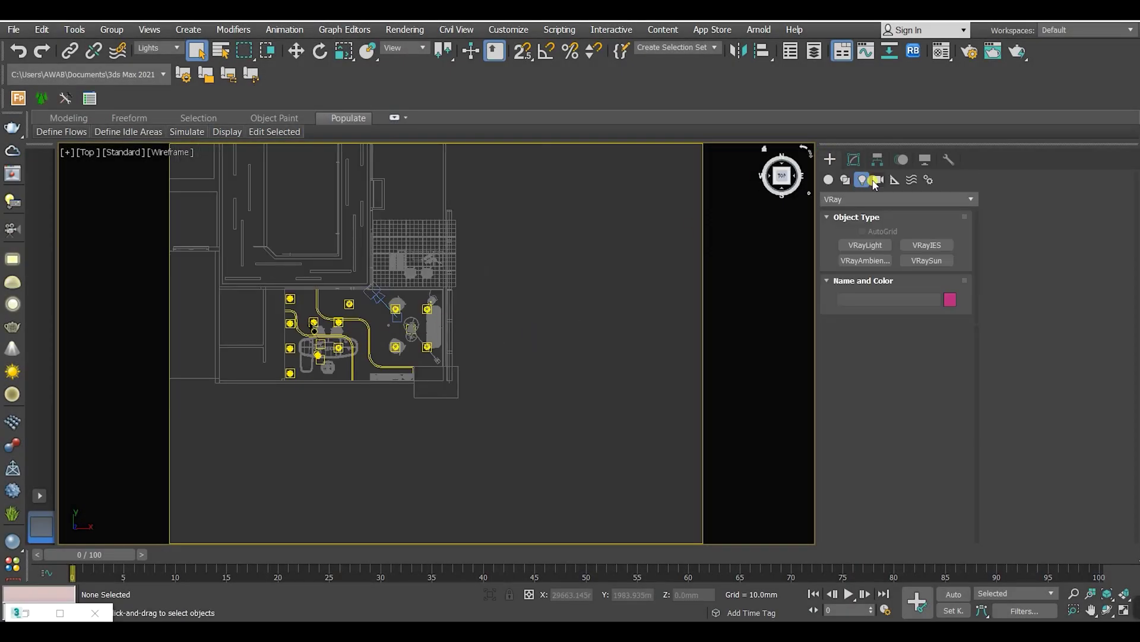
{"action": "left_click", "coordinate": [927, 260]}
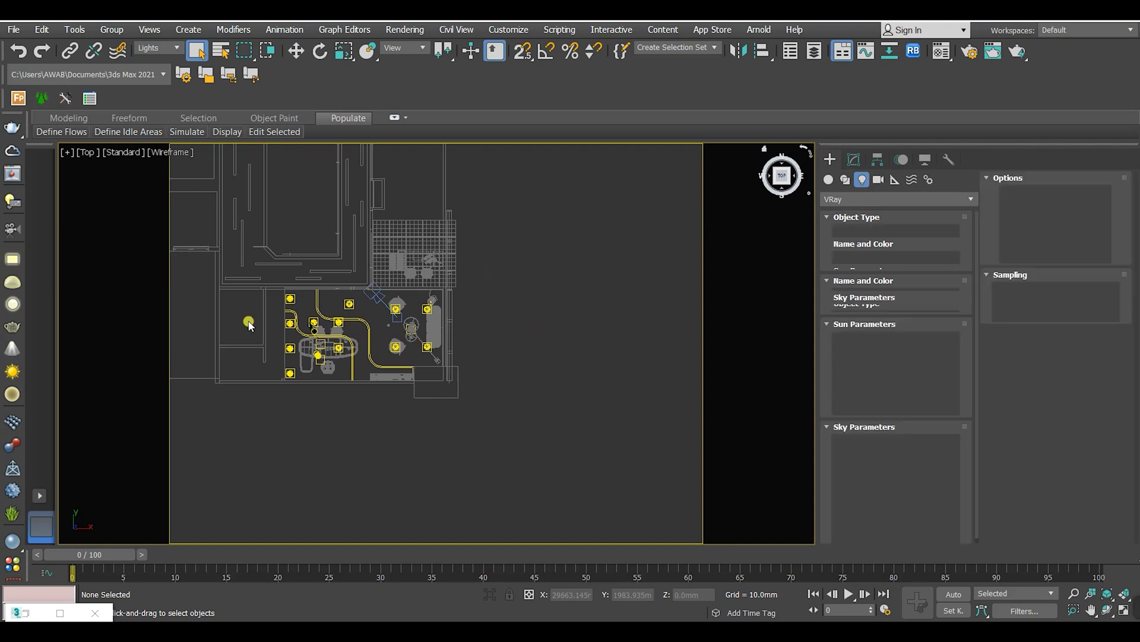
{"action": "scroll", "coordinate": [220, 234], "scroll_direction": "down", "scroll_amount": 3}
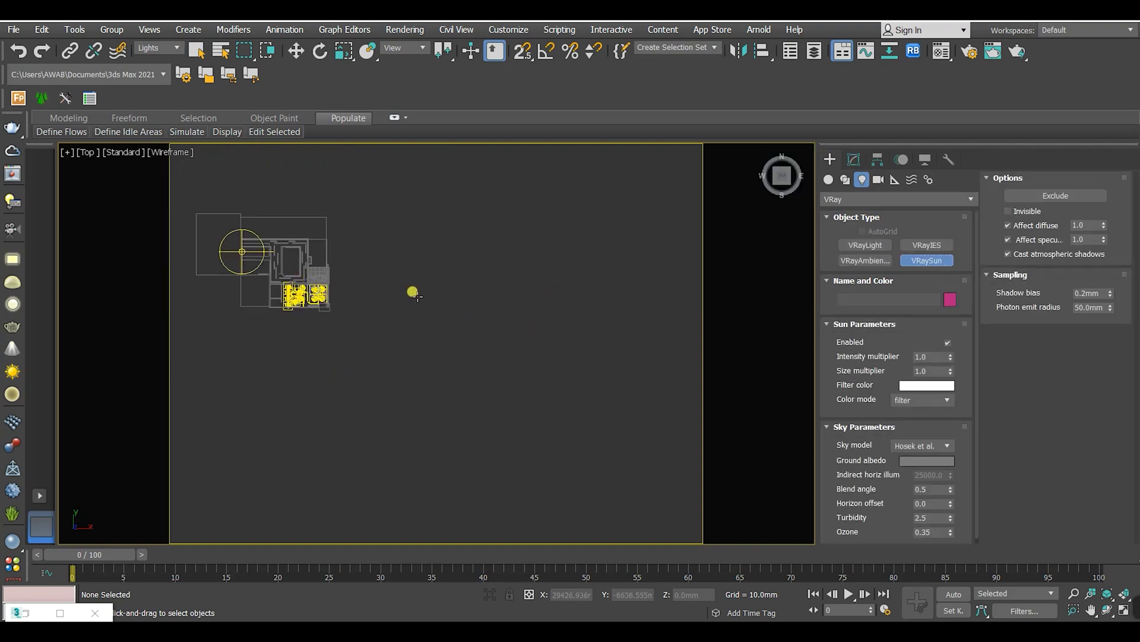
{"action": "left_click", "coordinate": [417, 296]}
{"action": "left_click_drag", "start_coordinate": [418, 296], "coordinate": [333, 303]}
{"action": "scroll", "coordinate": [316, 294], "scroll_direction": "up", "scroll_amount": 3}
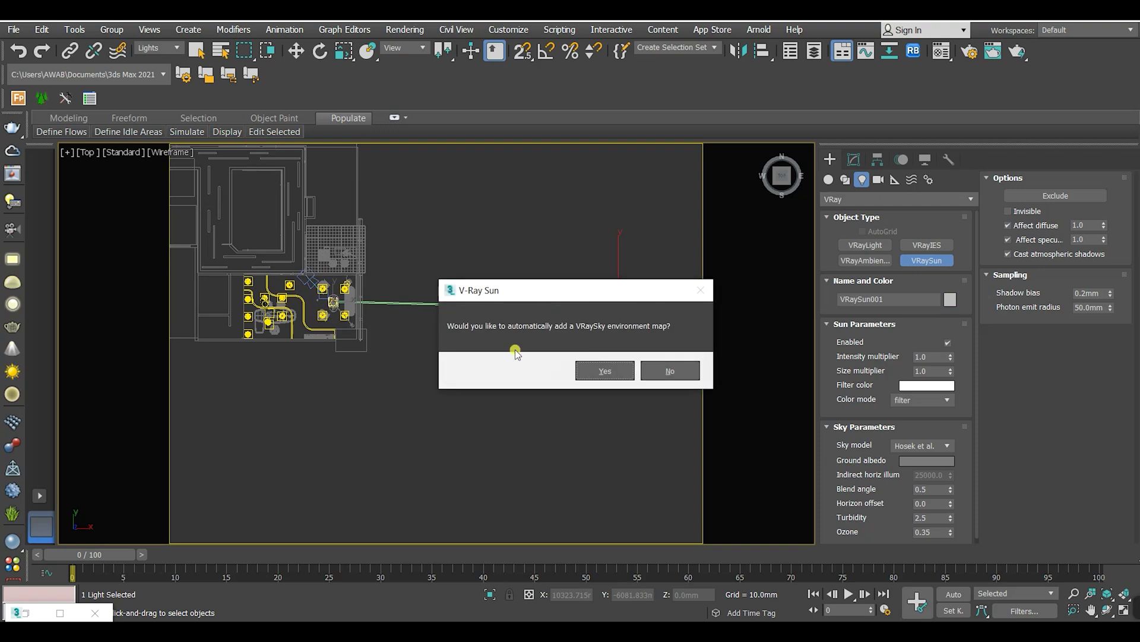
{"action": "left_click", "coordinate": [676, 371]}
Raise the sun high above the building in the Front view, then return to the camera view
{"action": "key", "text": "f"}
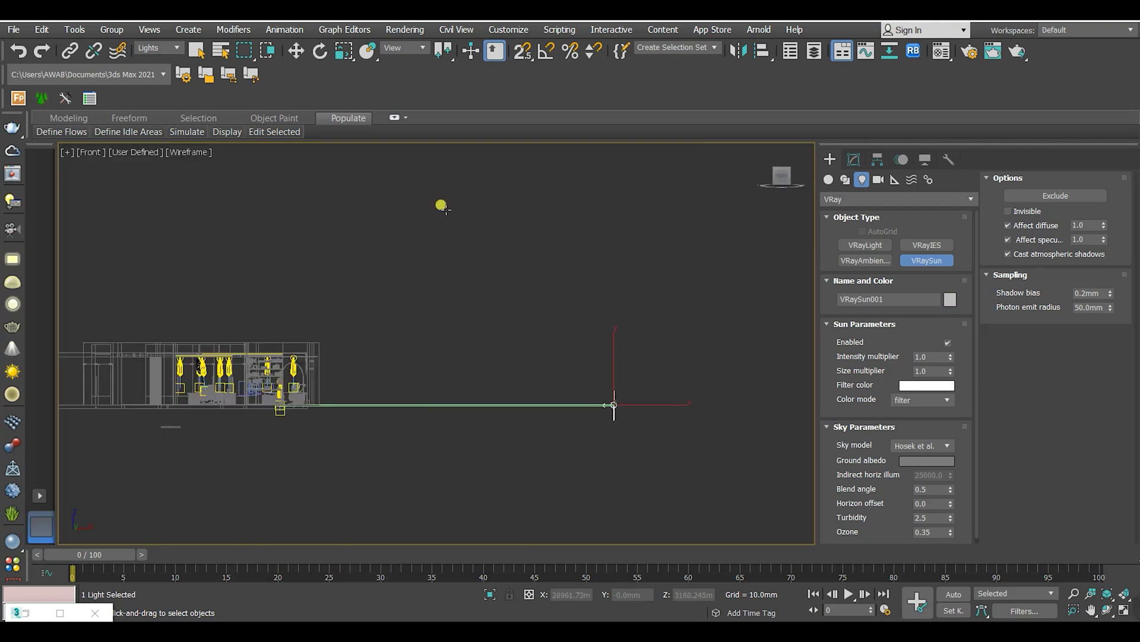
{"action": "left_click", "coordinate": [297, 54]}
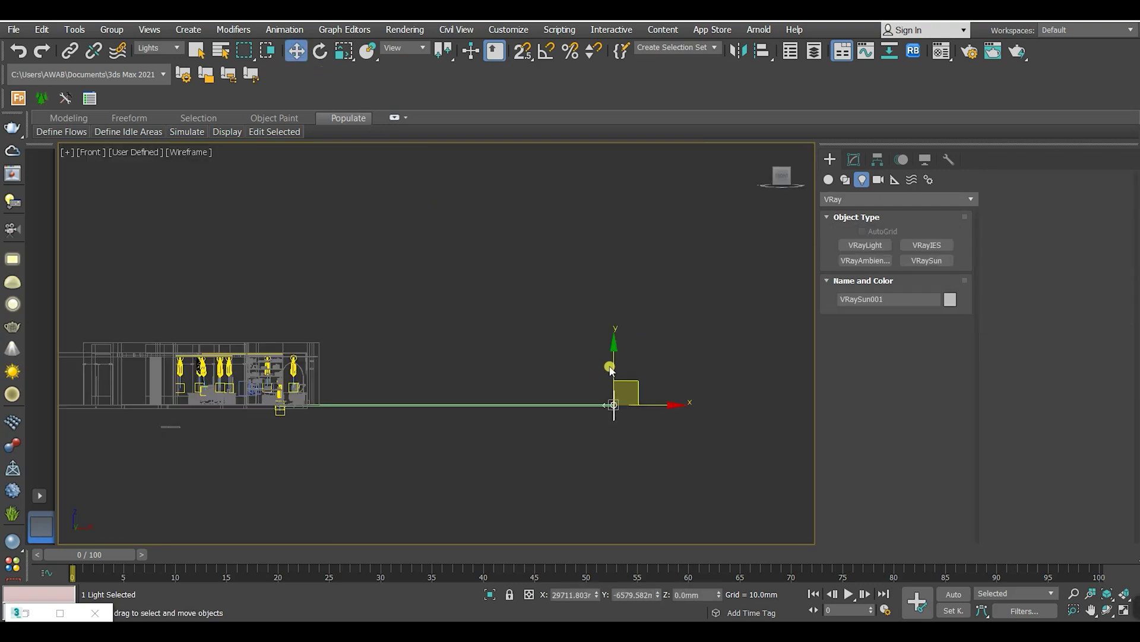
{"action": "left_click_drag", "start_coordinate": [613, 360], "coordinate": [570, 233]}
{"action": "key", "text": "c"}
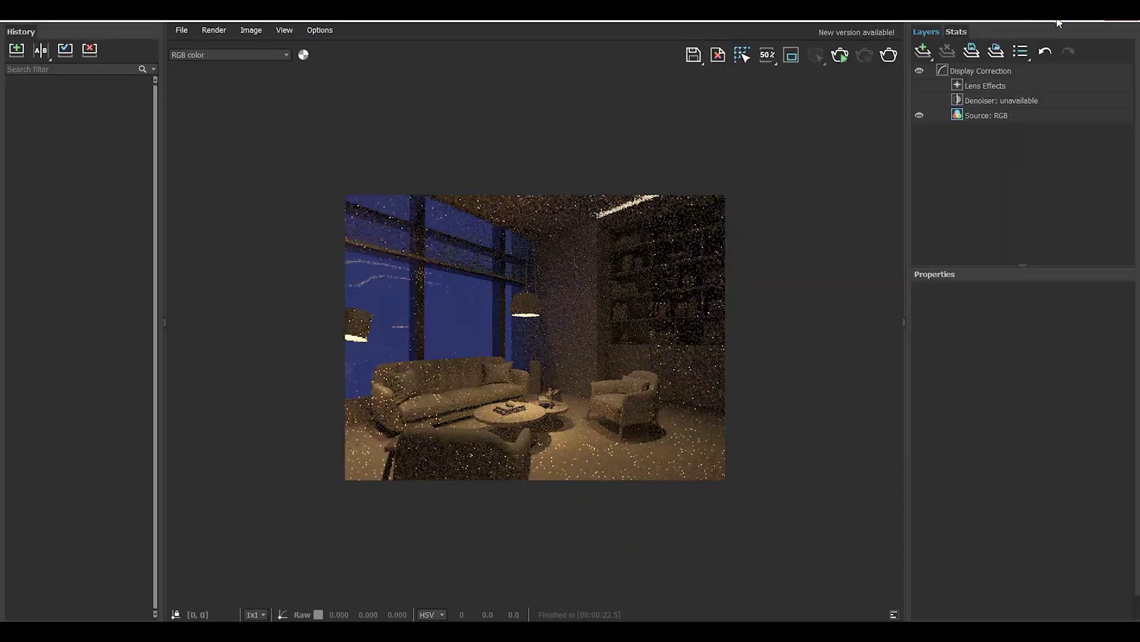
Set VRaySun001's intensity multiplier to 0.01 and size multiplier to 5.0, then open Select From Scene
{"action": "left_click", "coordinate": [1084, 21]}
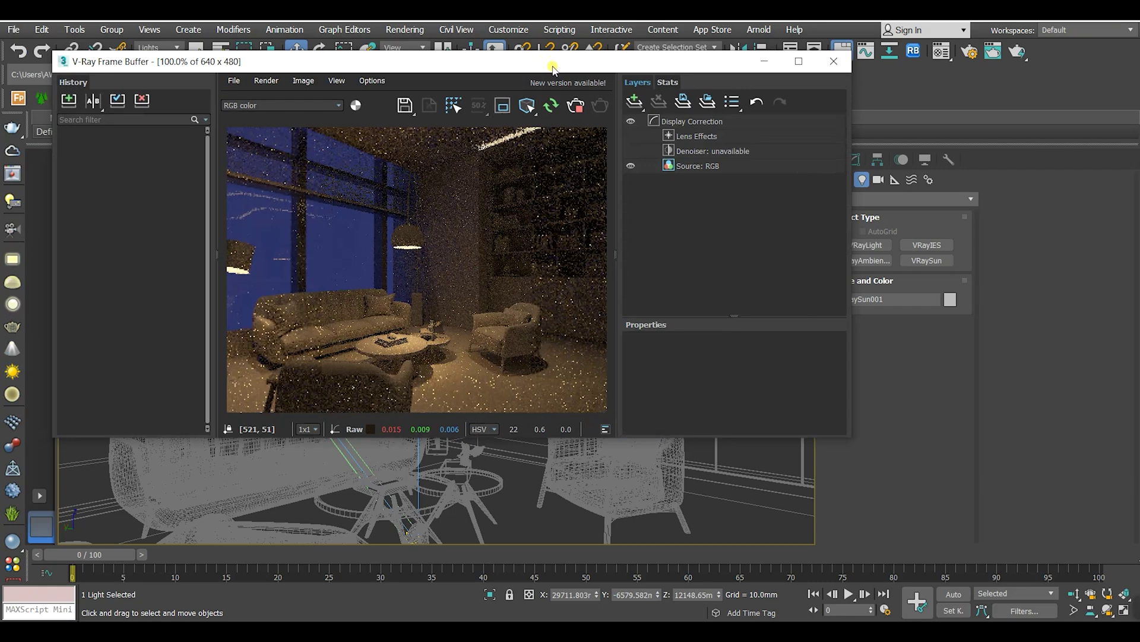
{"action": "left_click_drag", "start_coordinate": [552, 68], "coordinate": [411, 100]}
{"action": "left_click", "coordinate": [853, 159]}
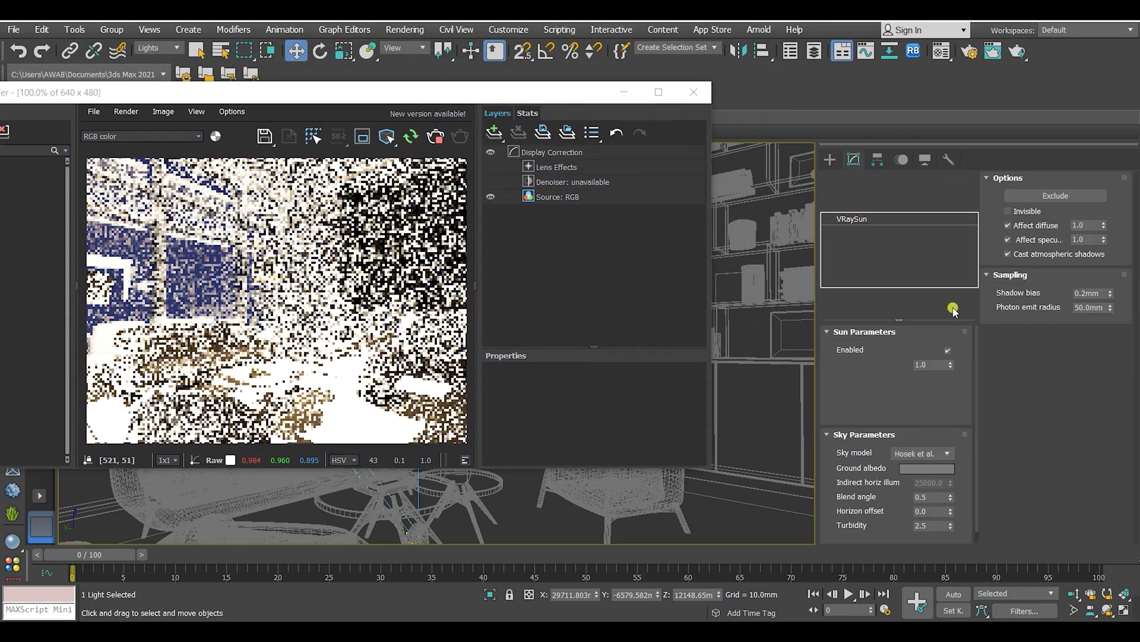
{"action": "double_click", "coordinate": [939, 364]}
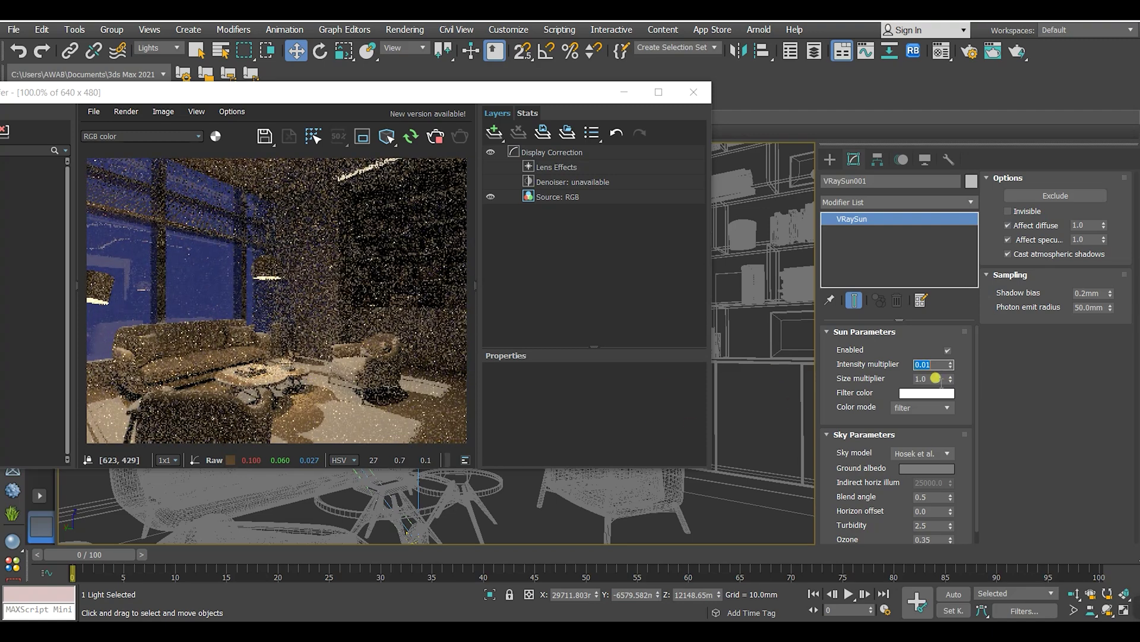
{"action": "left_click", "coordinate": [936, 377]}
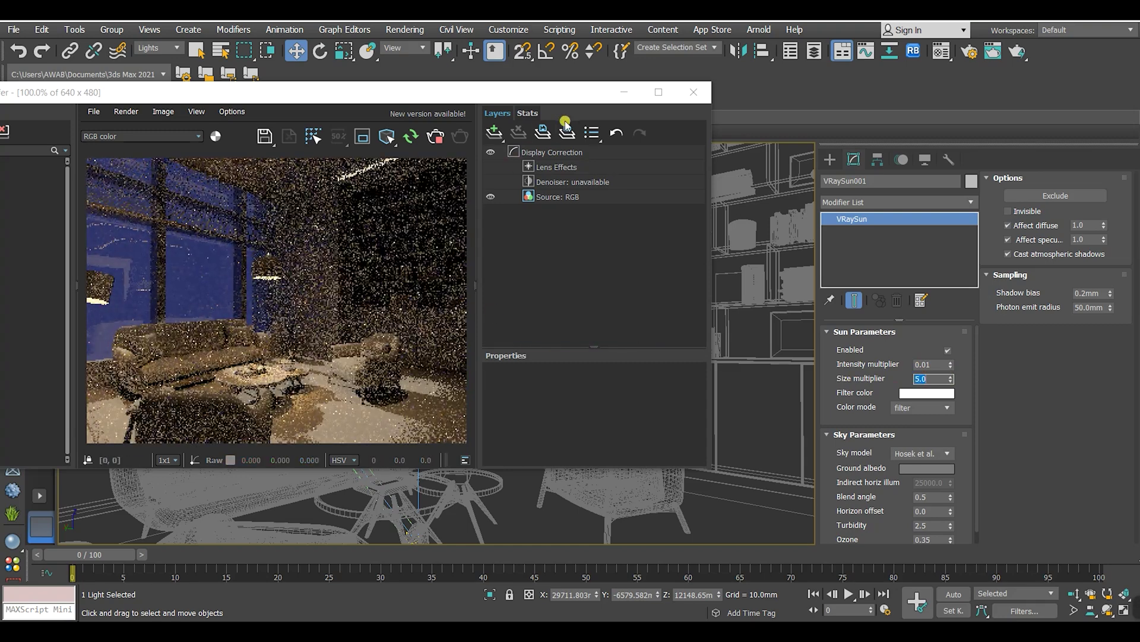
{"action": "left_click_drag", "start_coordinate": [303, 92], "coordinate": [306, 135]}
{"action": "key", "text": "h"}
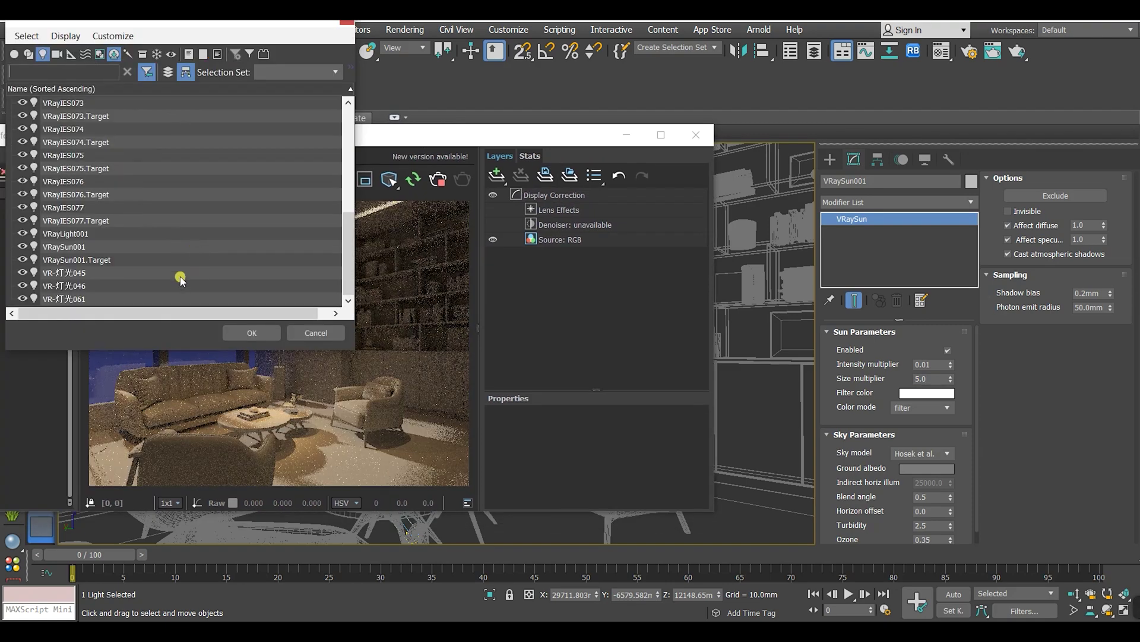
Copy the blue colour from the dome light VRayLight001
{"action": "left_click", "coordinate": [67, 234]}
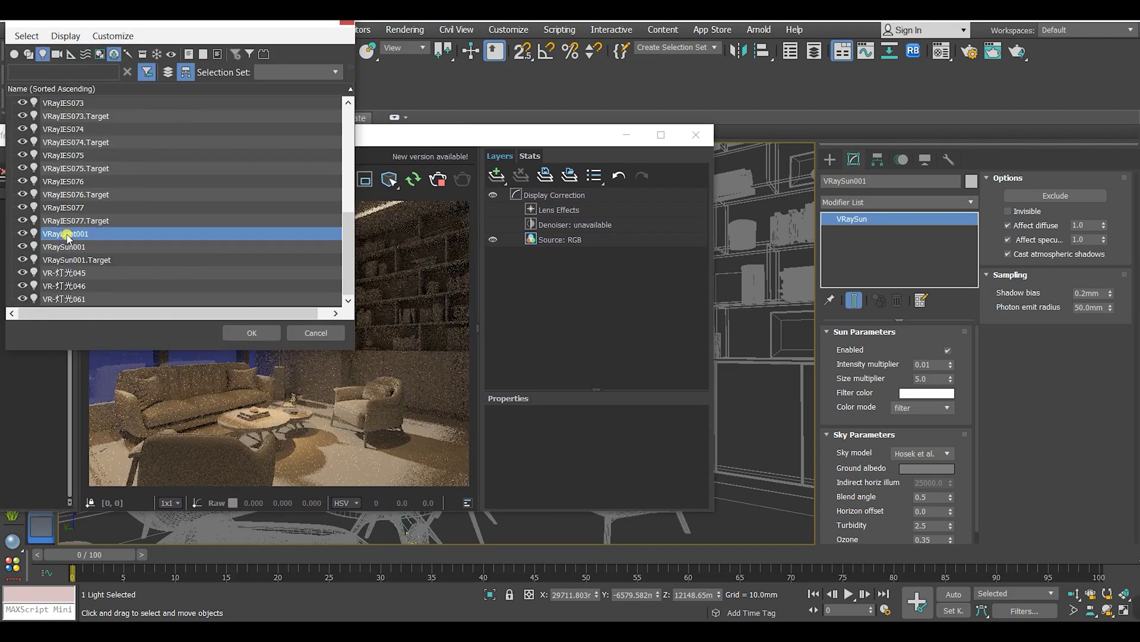
{"action": "double_click", "coordinate": [67, 234]}
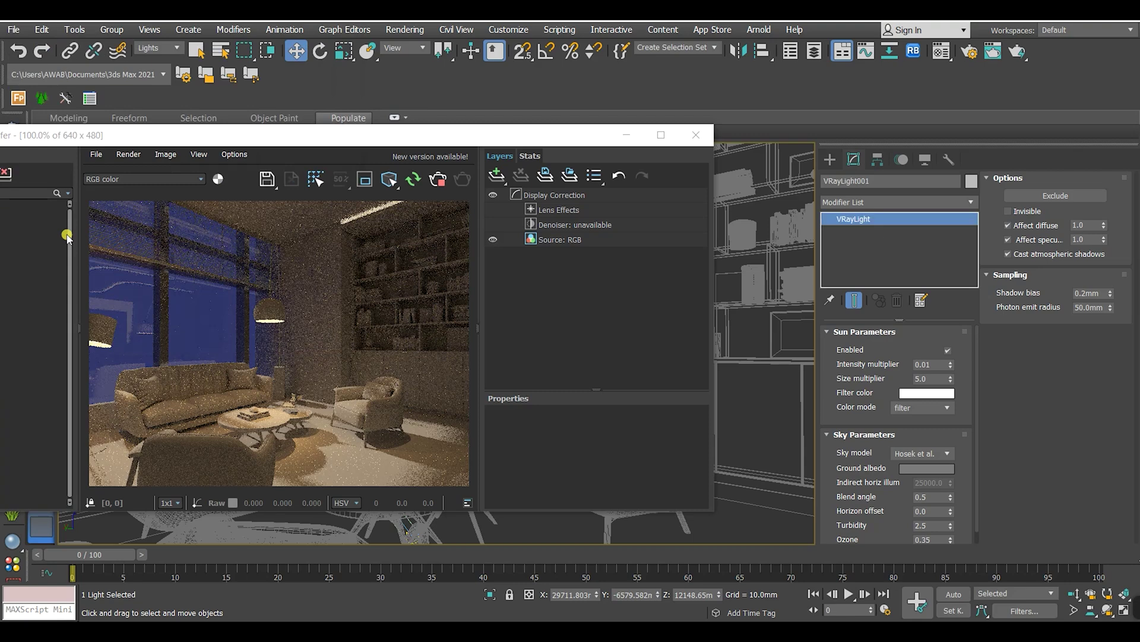
{"action": "right_click", "coordinate": [941, 460]}
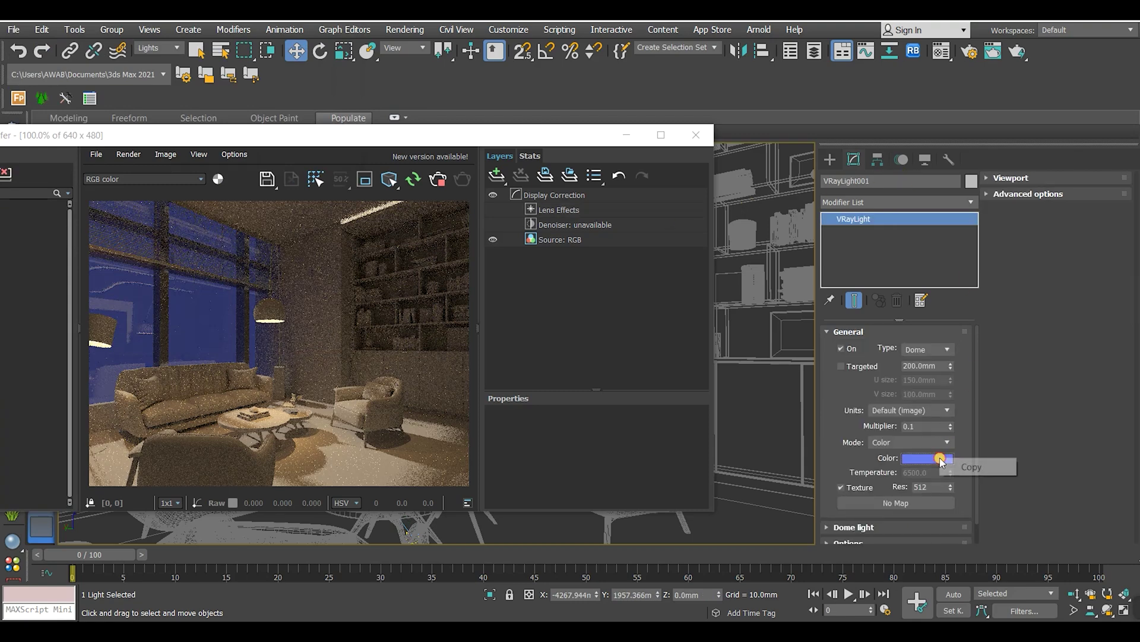
{"action": "left_click", "coordinate": [974, 466]}
Paste the blue colour into VRaySun001's filter colour and enlarge the frame buffer
{"action": "left_click", "coordinate": [221, 52]}
{"action": "scroll", "coordinate": [98, 231], "scroll_direction": "down", "scroll_amount": 5}
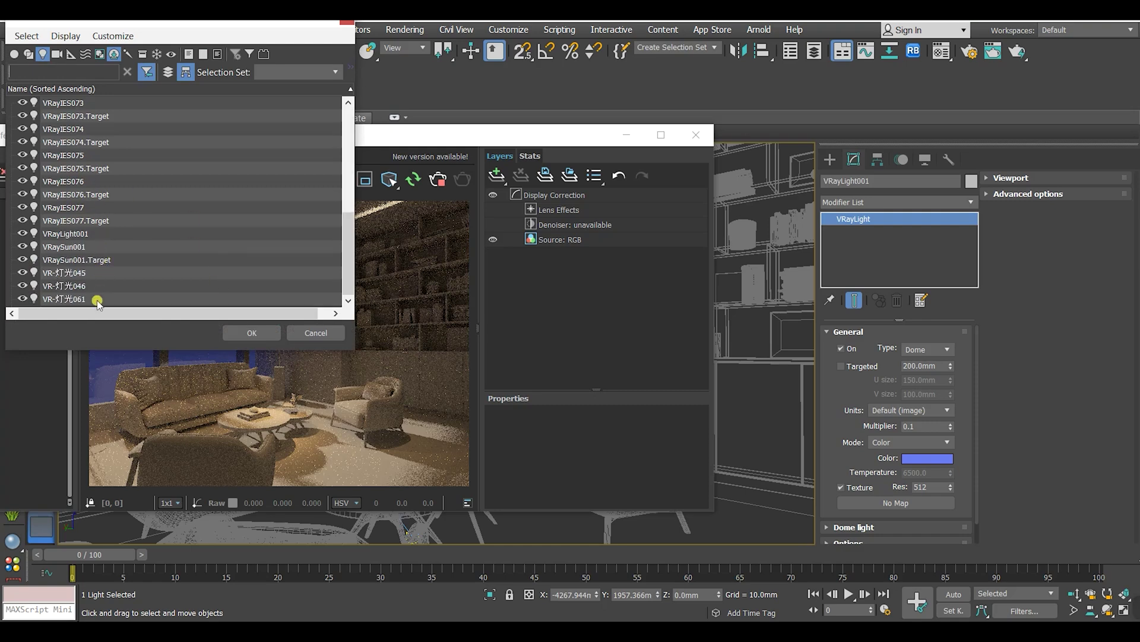
{"action": "double_click", "coordinate": [78, 247]}
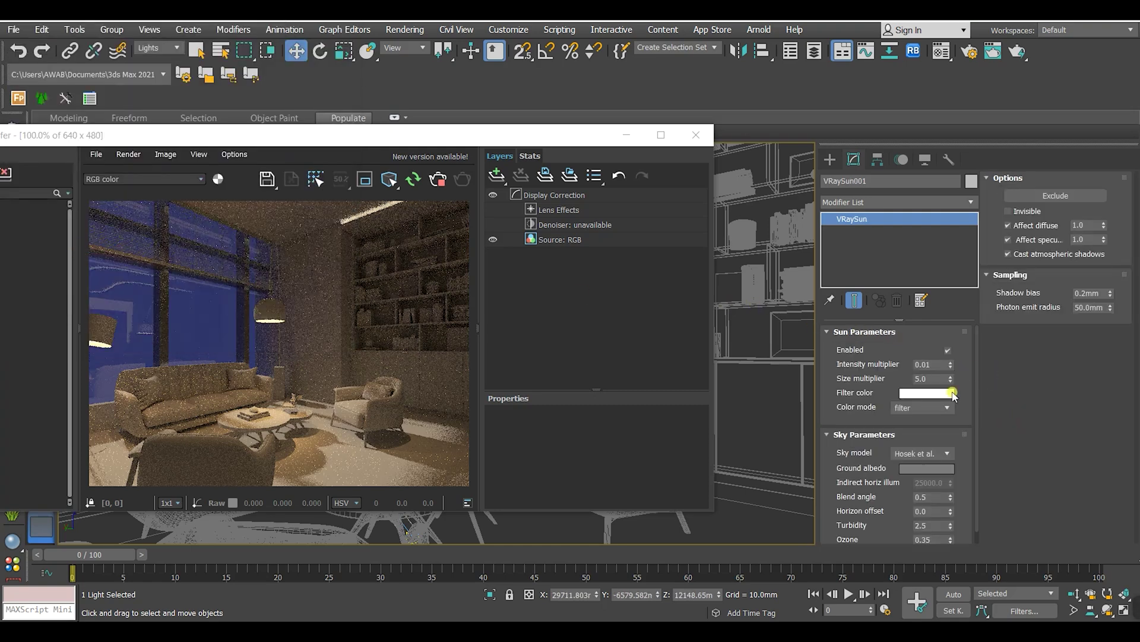
{"action": "right_click", "coordinate": [952, 394]}
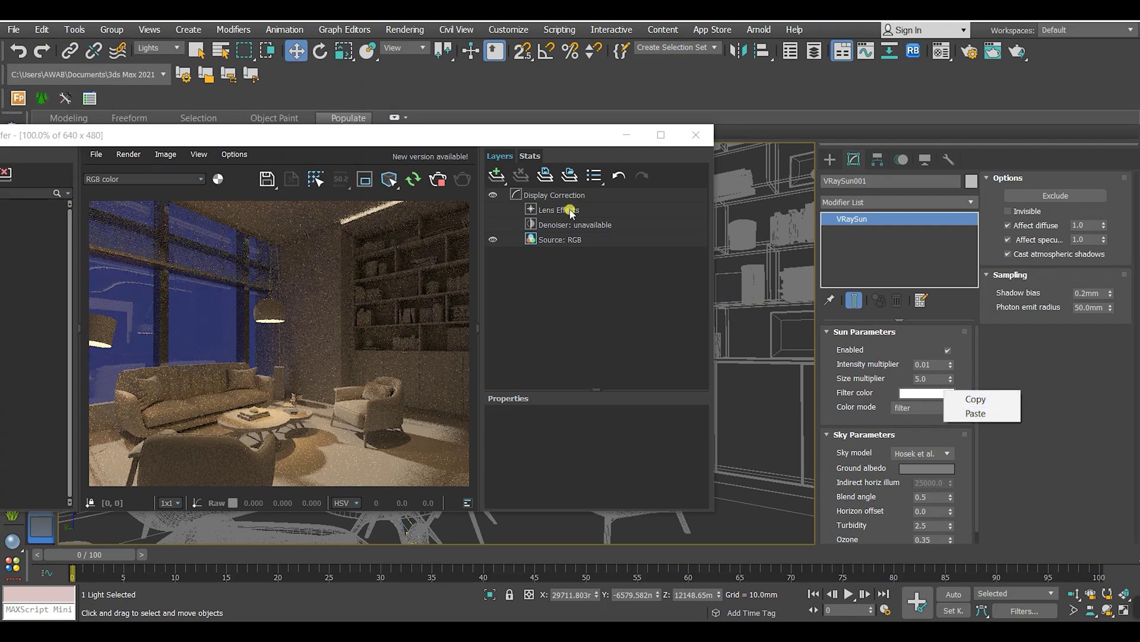
{"action": "left_click", "coordinate": [975, 413]}
{"action": "left_click", "coordinate": [660, 135]}
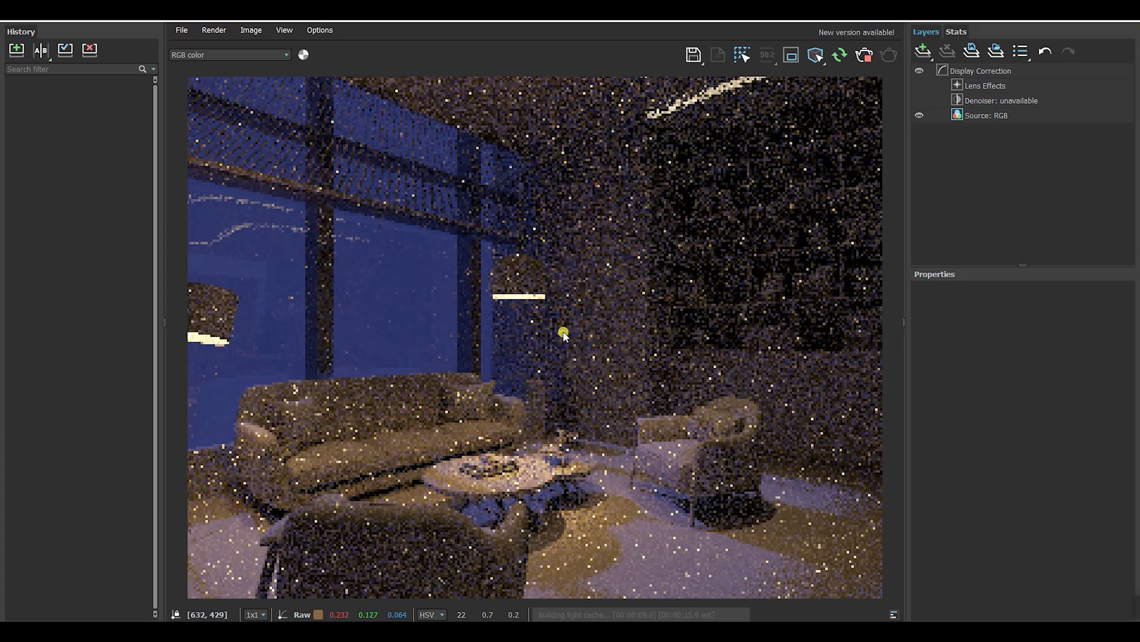
{"action": "scroll", "coordinate": [631, 355], "scroll_direction": "down", "scroll_amount": 2}
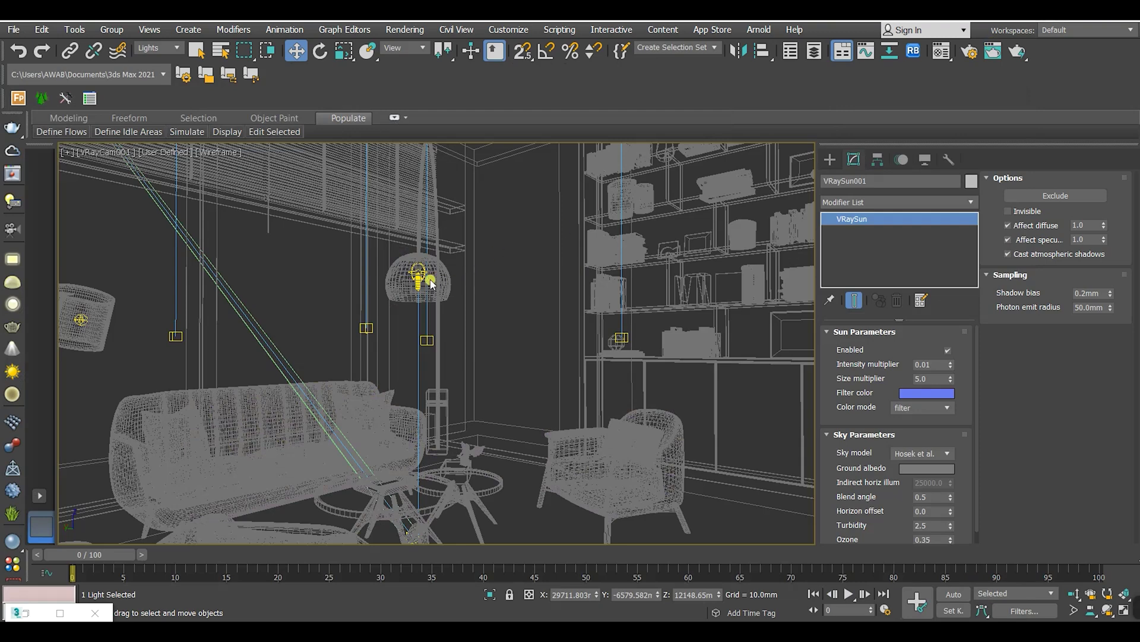
Check the 3000 K hanging IES lamp and wall sphere light, render, and return to the viewport
{"action": "left_click", "coordinate": [430, 282]}
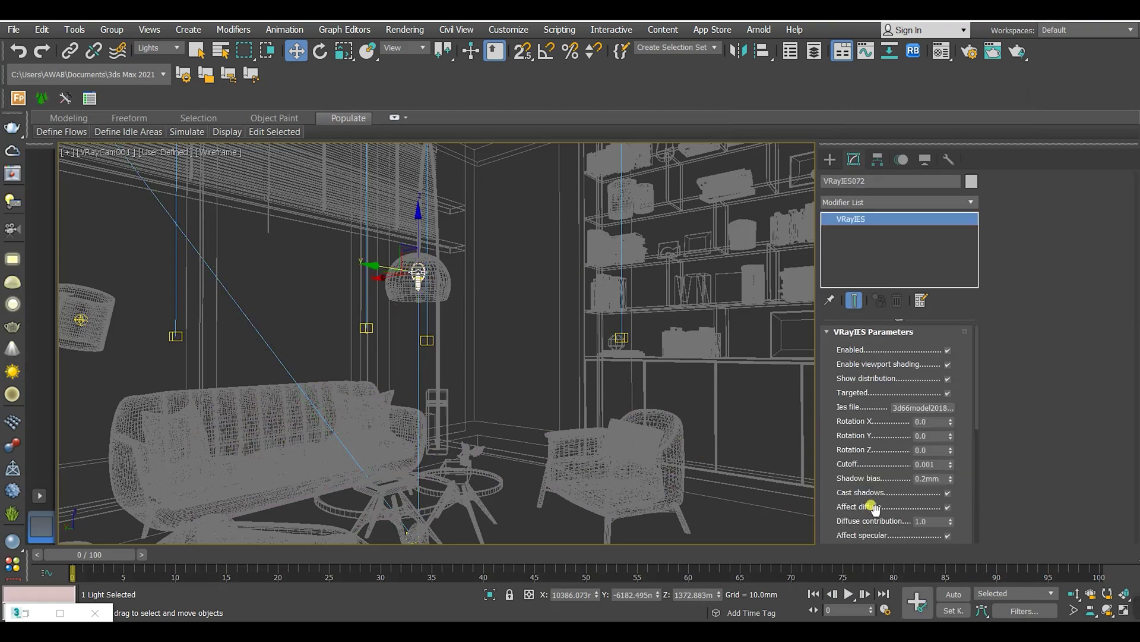
{"action": "scroll", "coordinate": [950, 475], "scroll_direction": "down", "scroll_amount": 6}
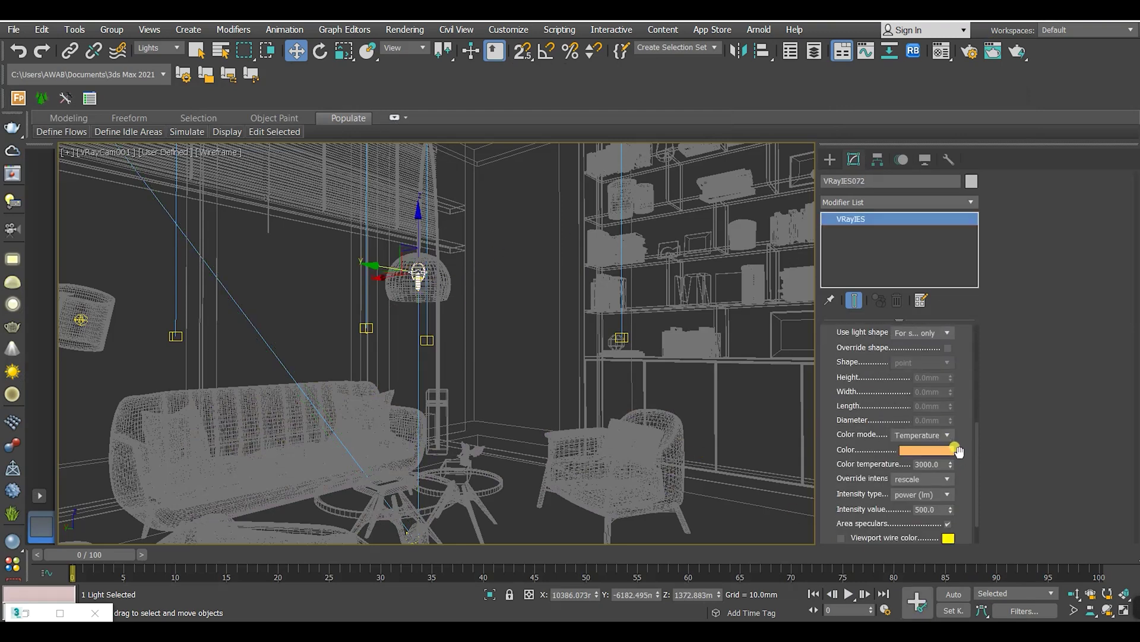
{"action": "scroll", "coordinate": [962, 490], "scroll_direction": "down", "scroll_amount": 2}
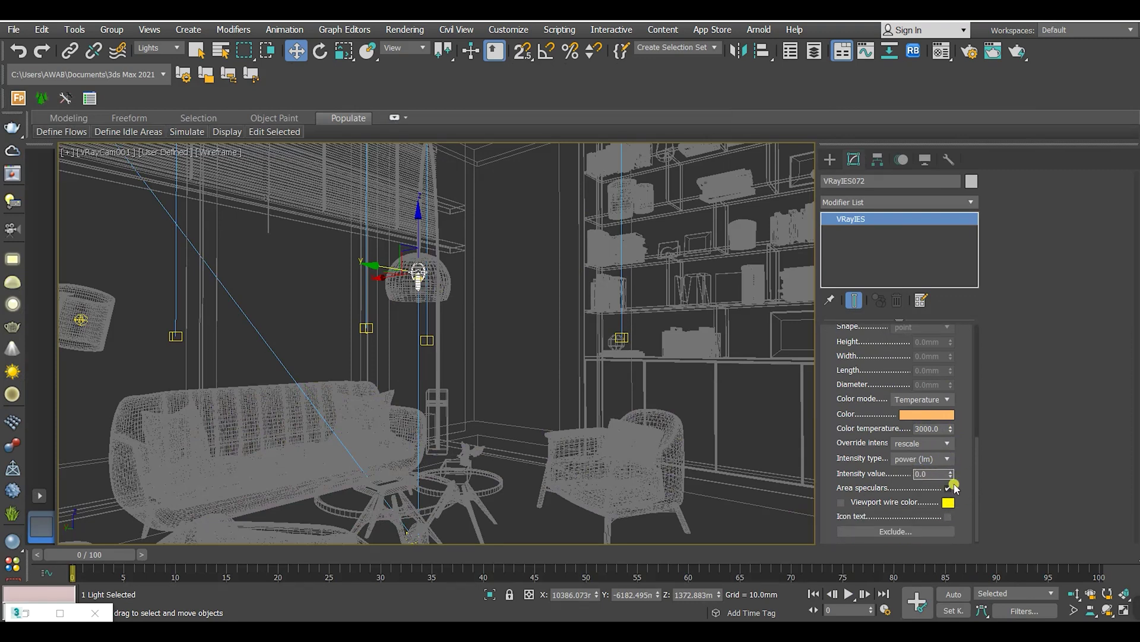
{"action": "left_click", "coordinate": [80, 319]}
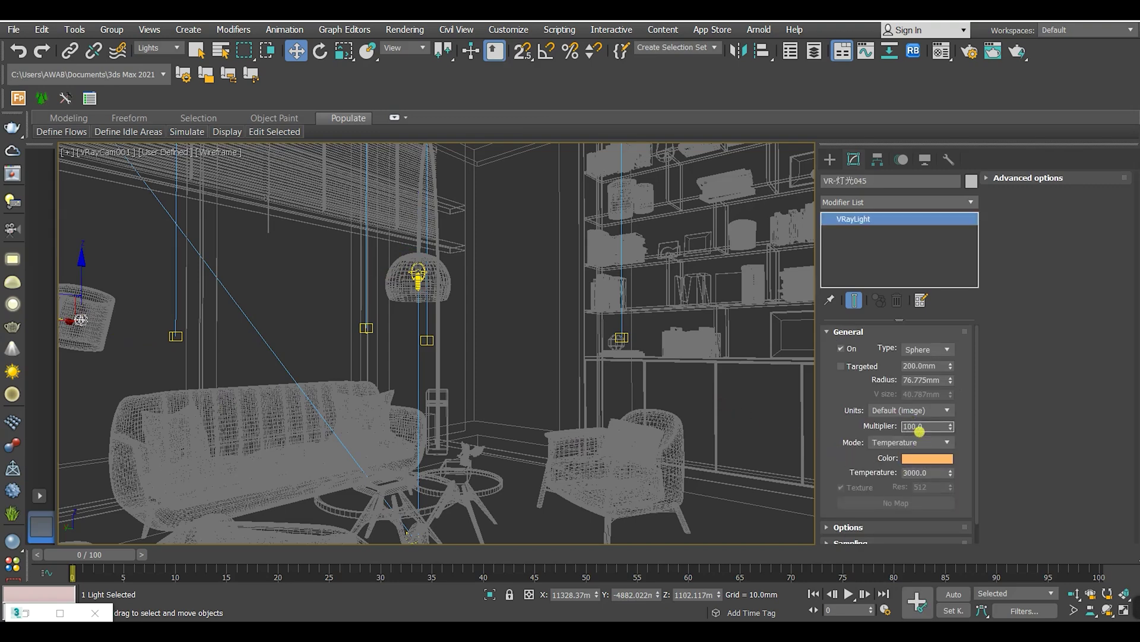
{"action": "key", "text": "shift+q"}
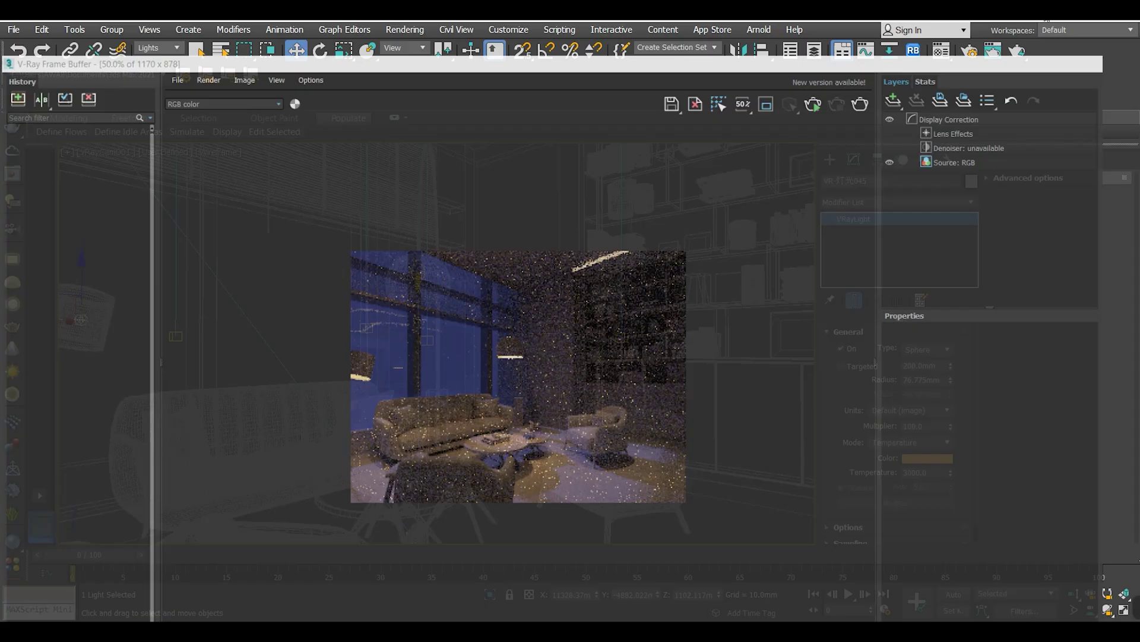
{"action": "left_click", "coordinate": [607, 313]}
Draw a tall VRayLight plane light near the bookshelf in the Front view
{"action": "key", "text": "t"}
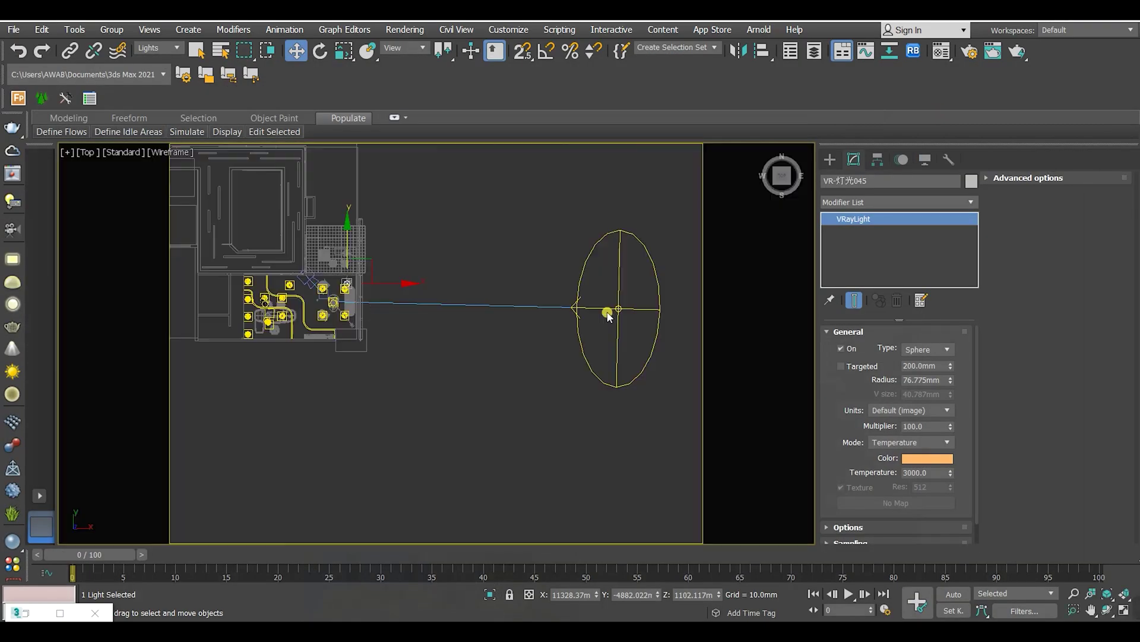
{"action": "left_click", "coordinate": [498, 249]}
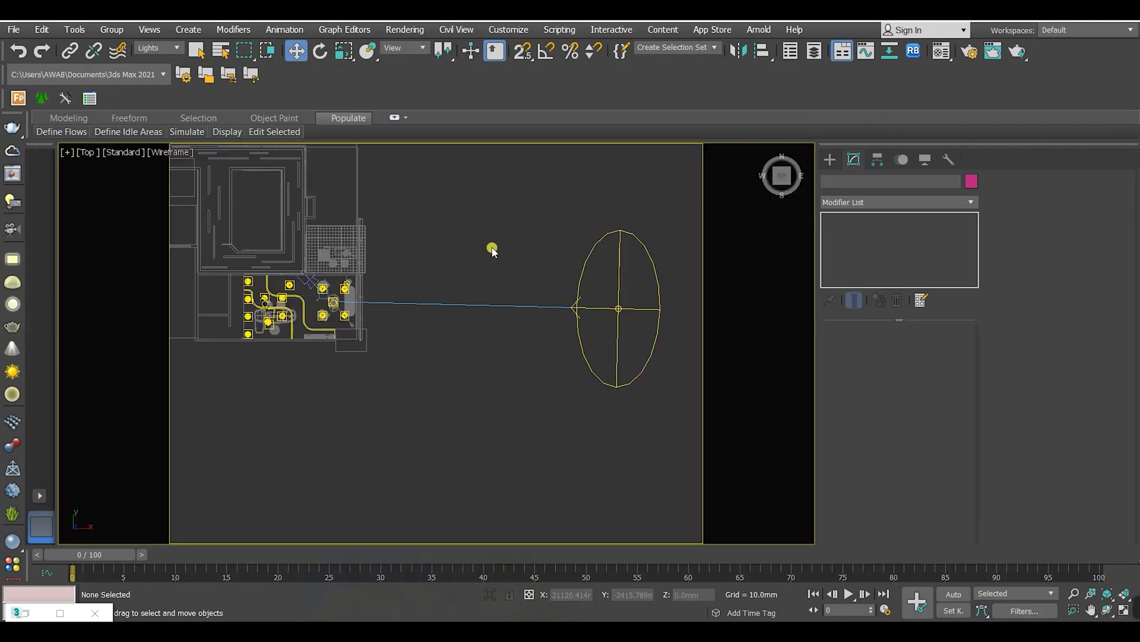
{"action": "key", "text": "f"}
{"action": "scroll", "coordinate": [535, 297], "scroll_direction": "up", "scroll_amount": 5}
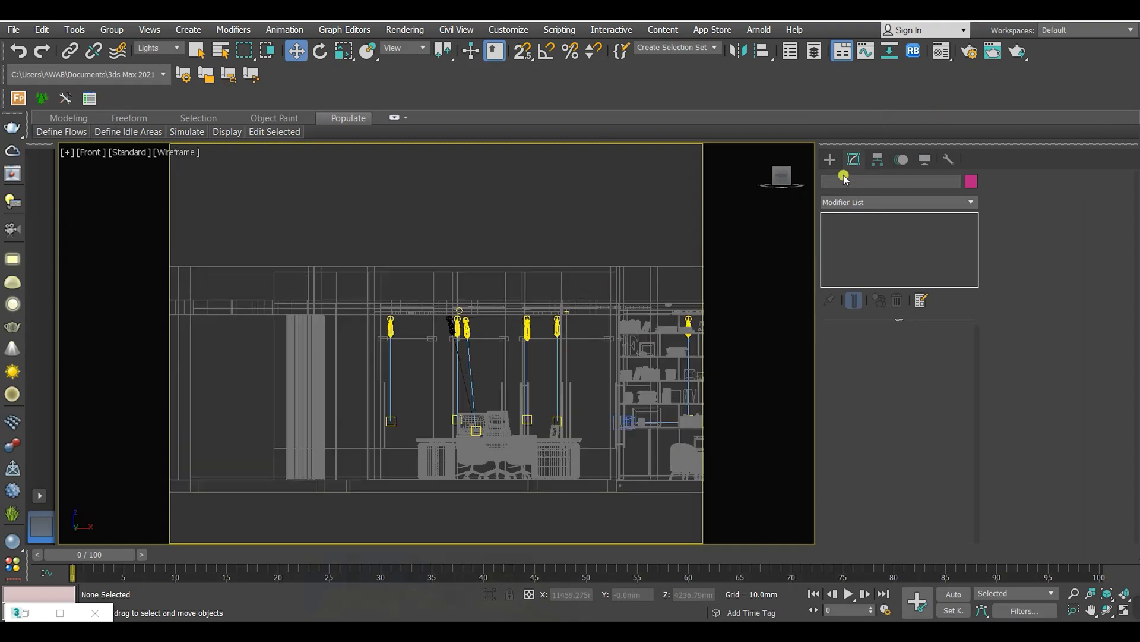
{"action": "left_click", "coordinate": [830, 159]}
{"action": "left_click", "coordinate": [874, 199]}
{"action": "left_click", "coordinate": [872, 246]}
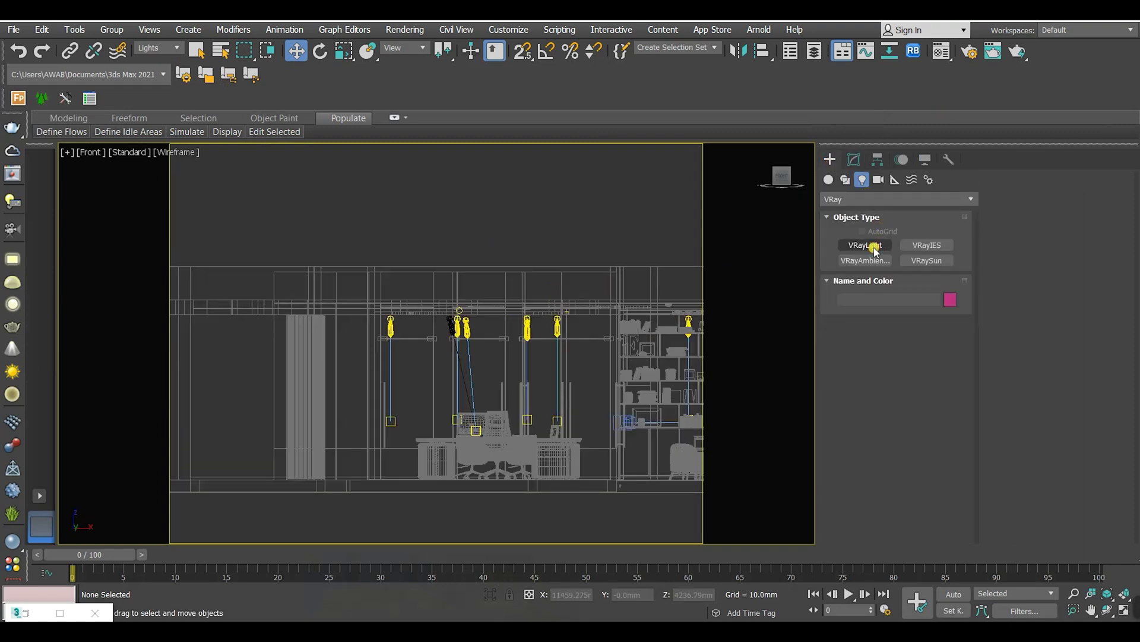
{"action": "left_click_drag", "start_coordinate": [581, 348], "coordinate": [603, 441]}
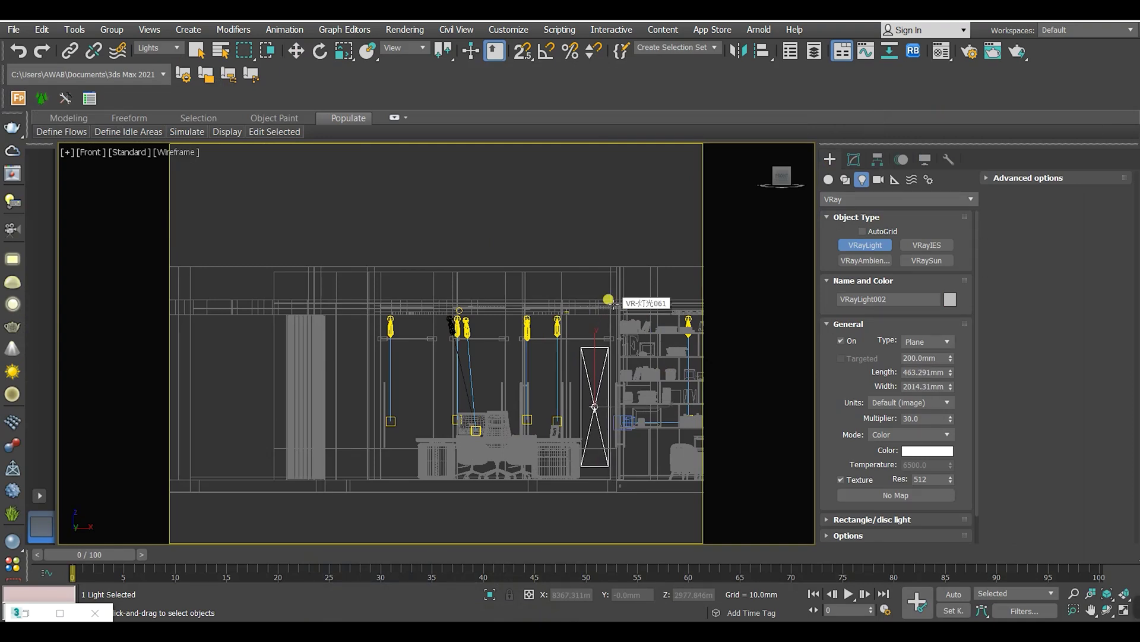
Move the plane light into the living room in Top view and rotate it about 12°
{"action": "key", "text": "t"}
{"action": "scroll", "coordinate": [496, 228], "scroll_direction": "up", "scroll_amount": 5}
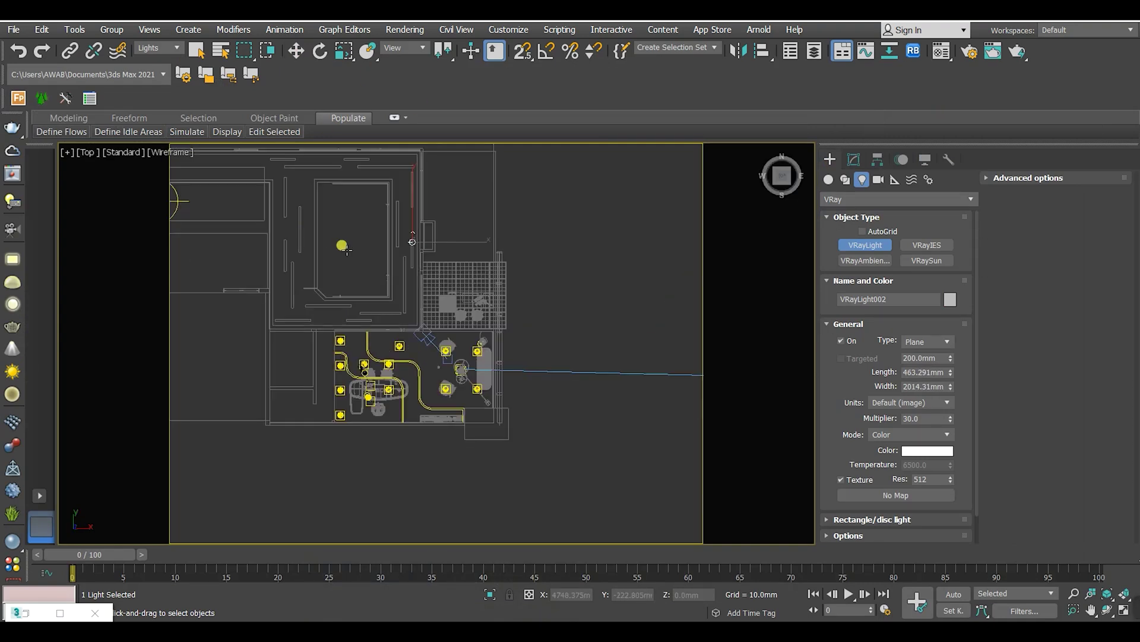
{"action": "scroll", "coordinate": [495, 227], "scroll_direction": "down", "scroll_amount": 3}
{"action": "key", "text": "w"}
{"action": "scroll", "coordinate": [450, 273], "scroll_direction": "down", "scroll_amount": 3}
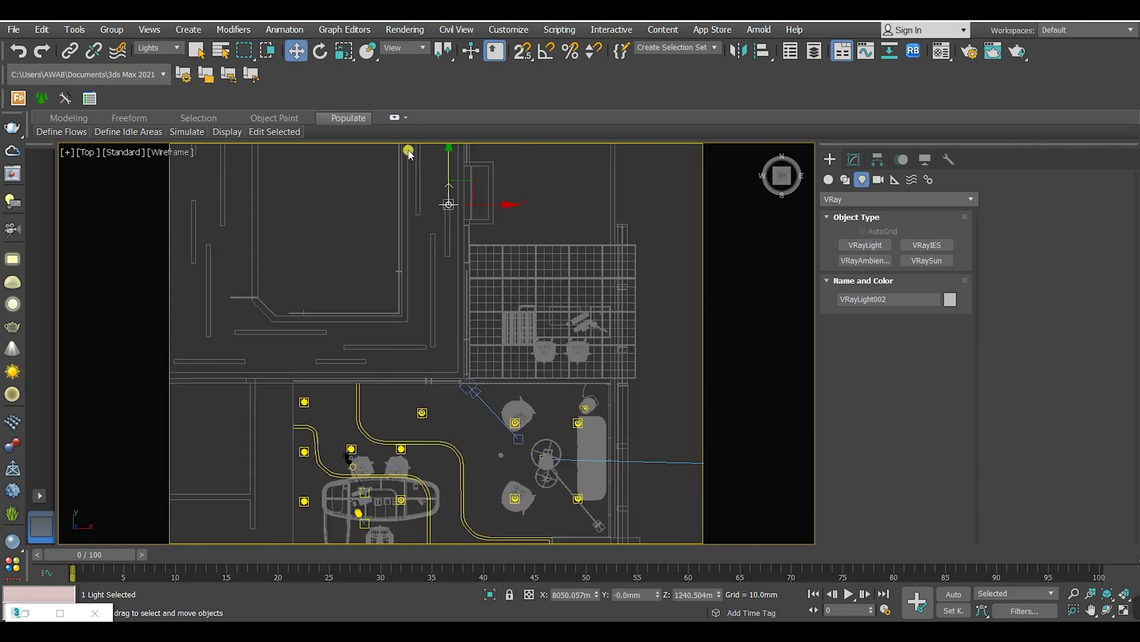
{"action": "left_click_drag", "start_coordinate": [450, 272], "coordinate": [460, 487]}
{"action": "scroll", "coordinate": [460, 487], "scroll_direction": "up", "scroll_amount": 3}
{"action": "scroll", "coordinate": [452, 416], "scroll_direction": "down", "scroll_amount": 2}
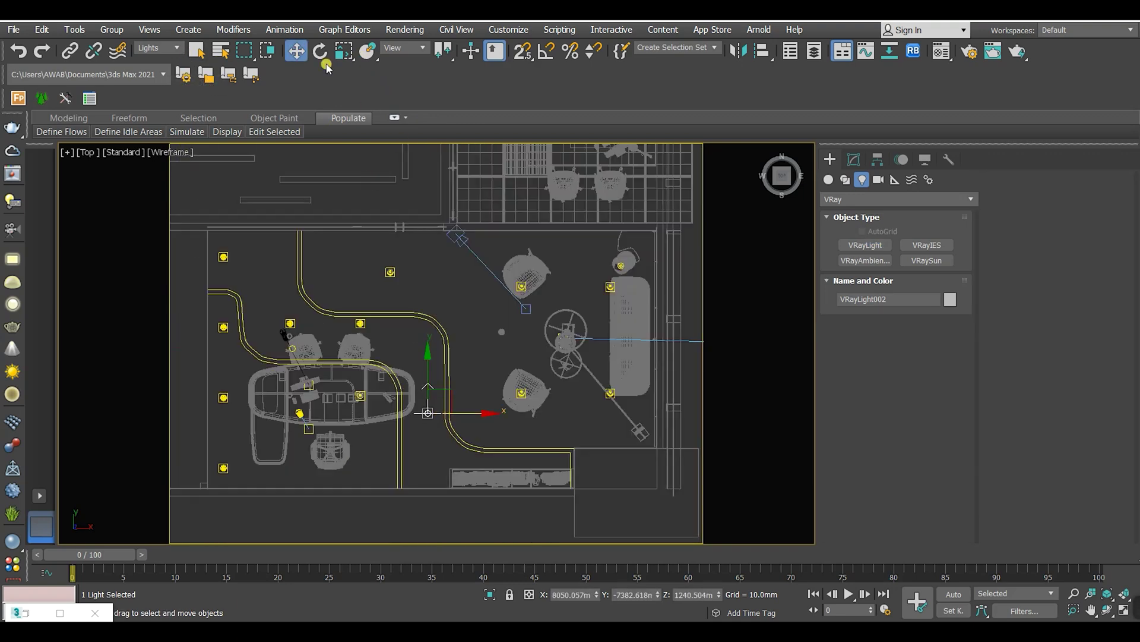
{"action": "key", "text": "e"}
{"action": "left_click_drag", "start_coordinate": [446, 382], "coordinate": [474, 402]}
{"action": "scroll", "coordinate": [474, 402], "scroll_direction": "down", "scroll_amount": 5}
Copy the blue dome light colour and reselect the new plane light in camera view
{"action": "left_click", "coordinate": [273, 240]}
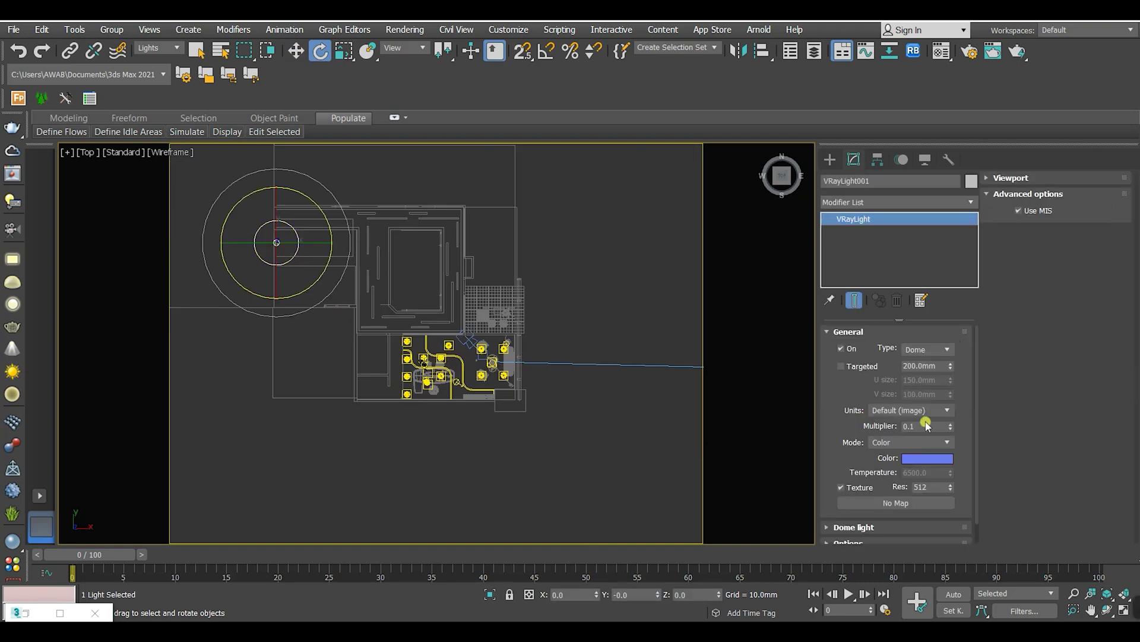
{"action": "right_click", "coordinate": [925, 457]}
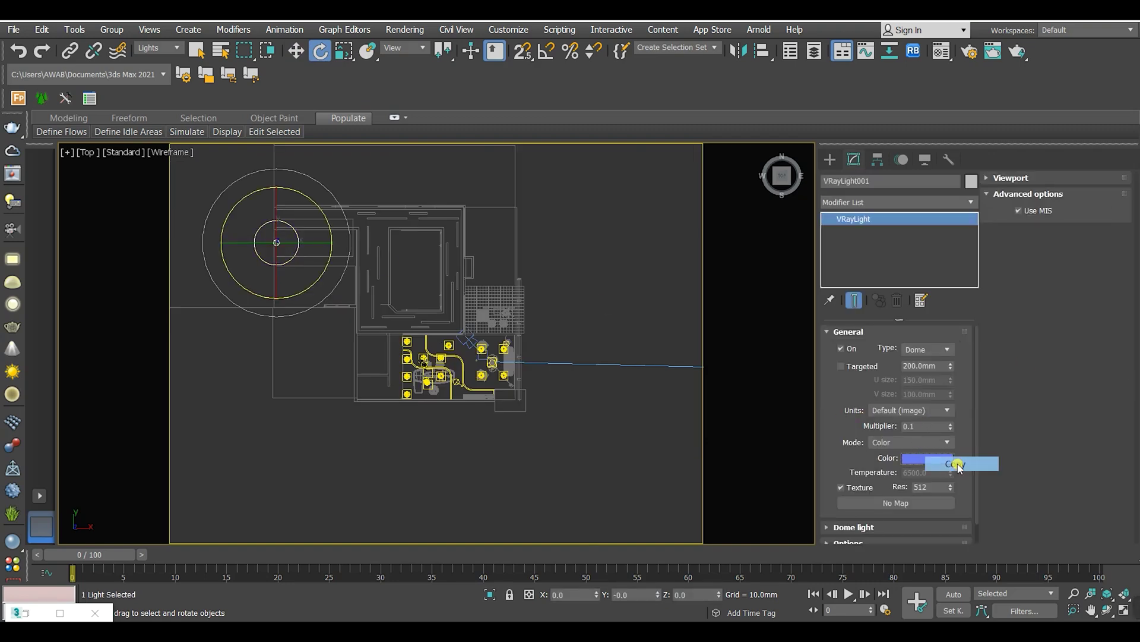
{"action": "left_click", "coordinate": [956, 478]}
{"action": "scroll", "coordinate": [455, 380], "scroll_direction": "up", "scroll_amount": 5}
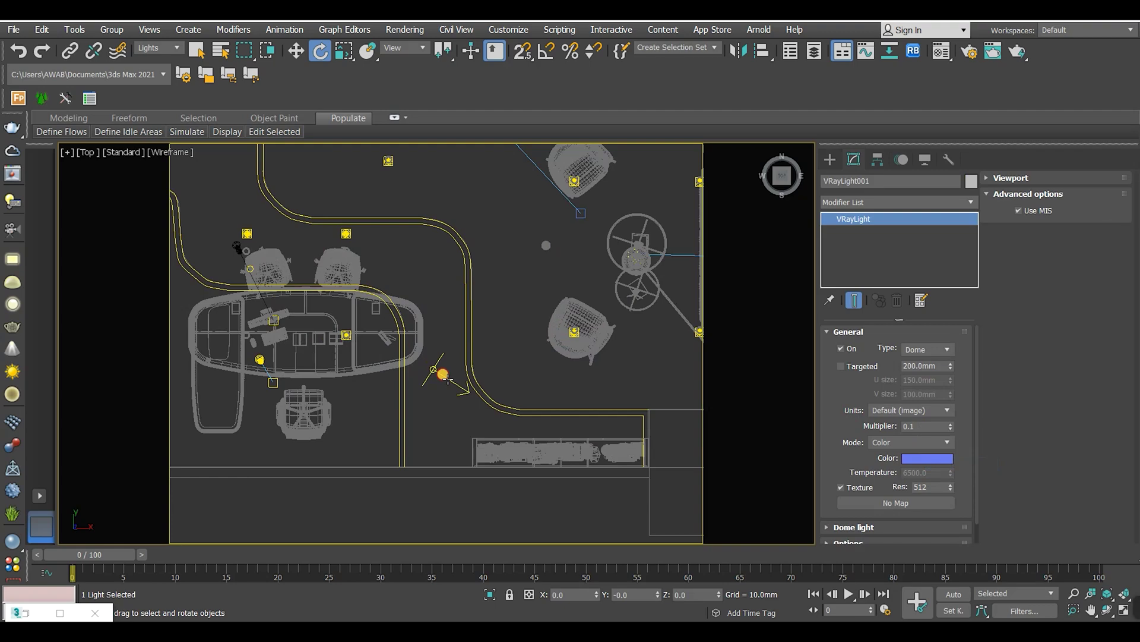
{"action": "left_click", "coordinate": [448, 376]}
{"action": "key", "text": "c"}
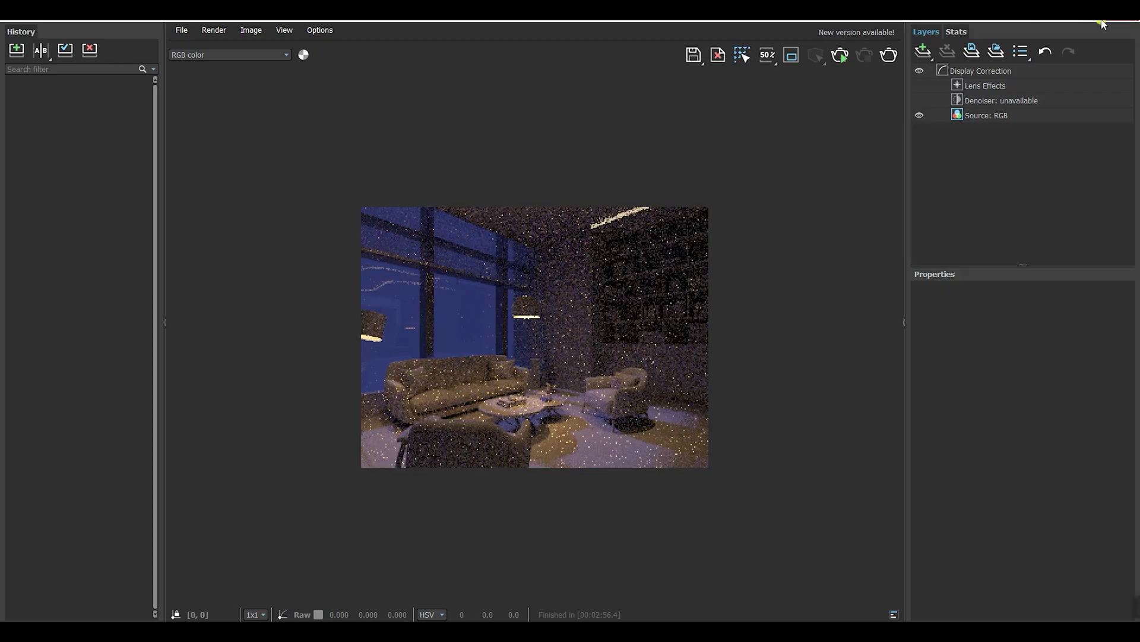
Restore the frame buffer, re-render, and paste the blue dome colour into VRayLight002
{"action": "left_click", "coordinate": [1091, 21]}
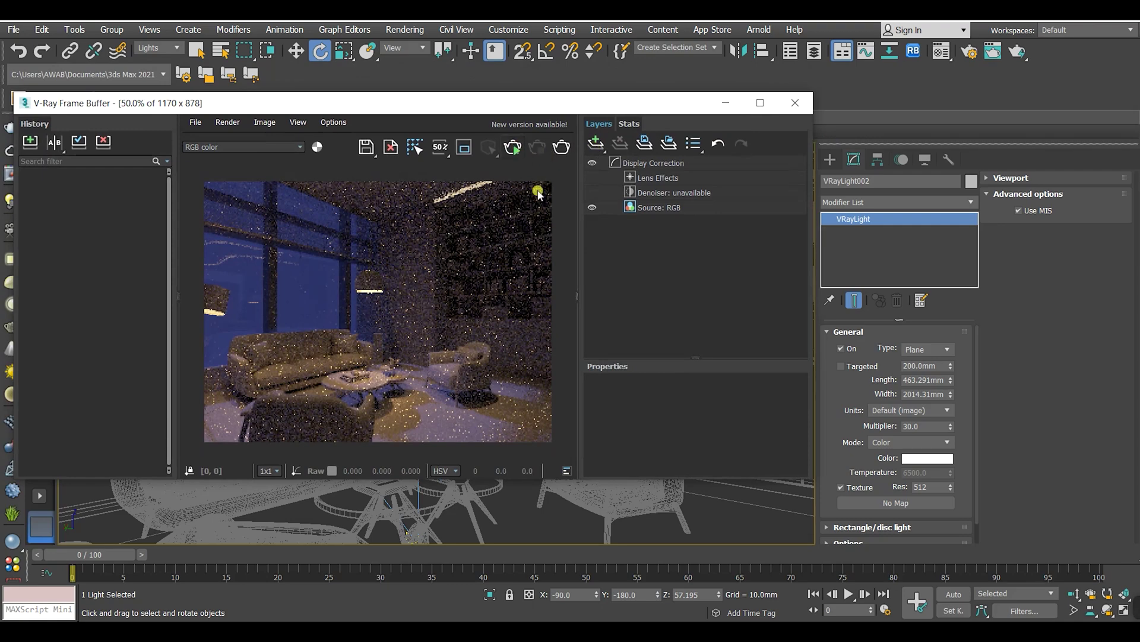
{"action": "key", "text": "shift+q"}
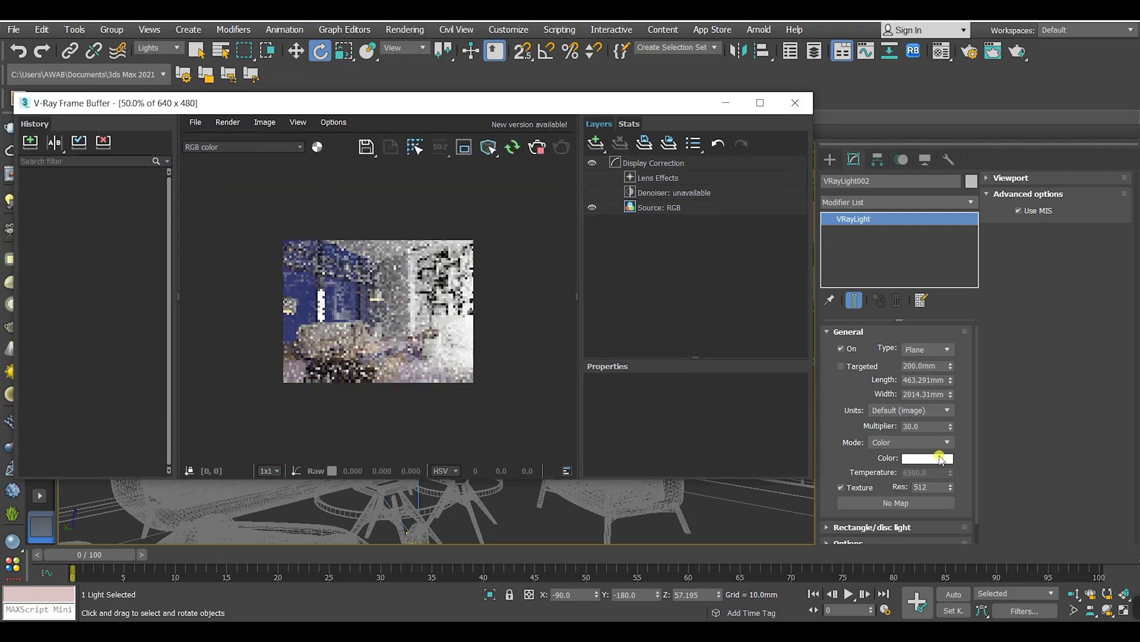
{"action": "scroll", "coordinate": [514, 381], "scroll_direction": "up", "scroll_amount": 2}
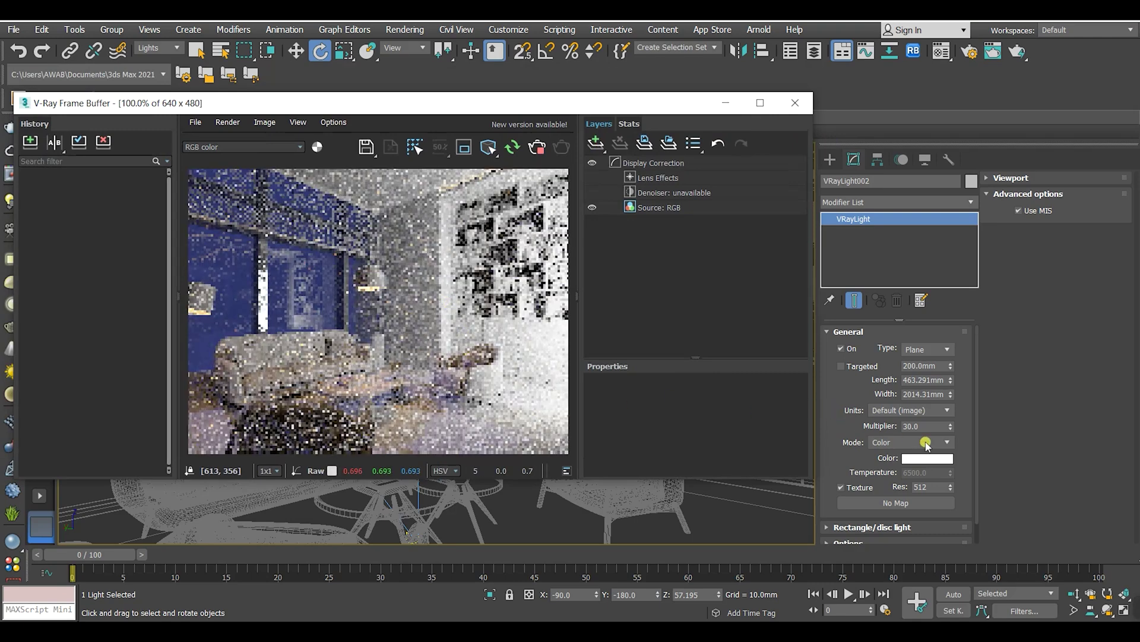
{"action": "right_click", "coordinate": [922, 459]}
{"action": "left_click", "coordinate": [949, 480]}
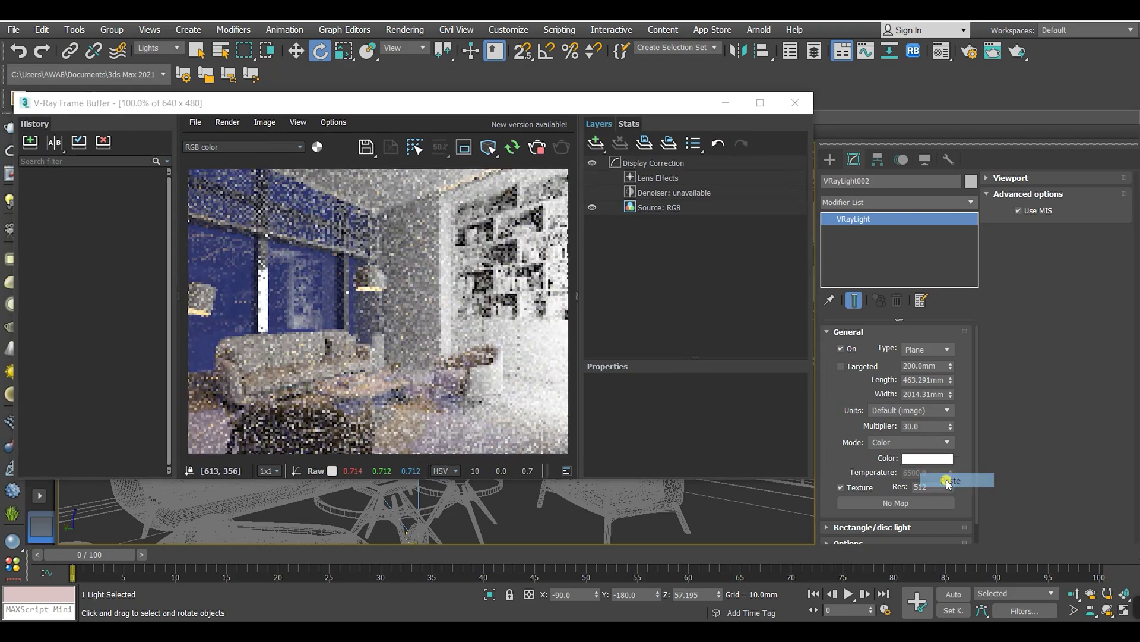
Set VRayLight002's multiplier to 1.0 and make it invisible in the render
{"action": "double_click", "coordinate": [919, 426]}
{"action": "type", "text": "5"}
{"action": "key", "text": "Return"}
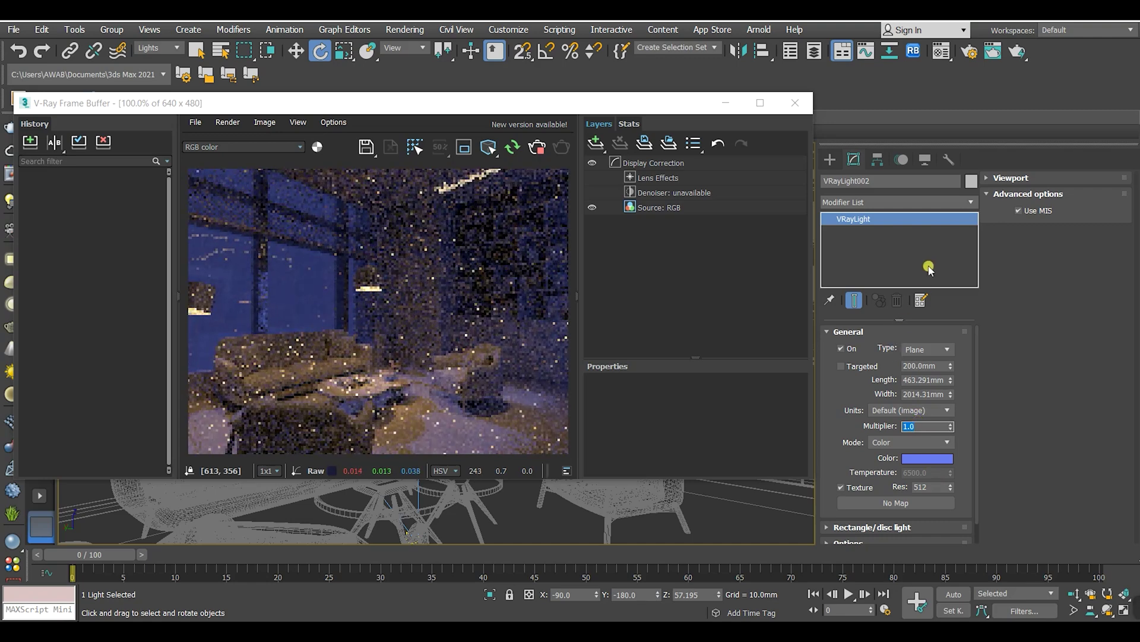
{"action": "left_click", "coordinate": [868, 543]}
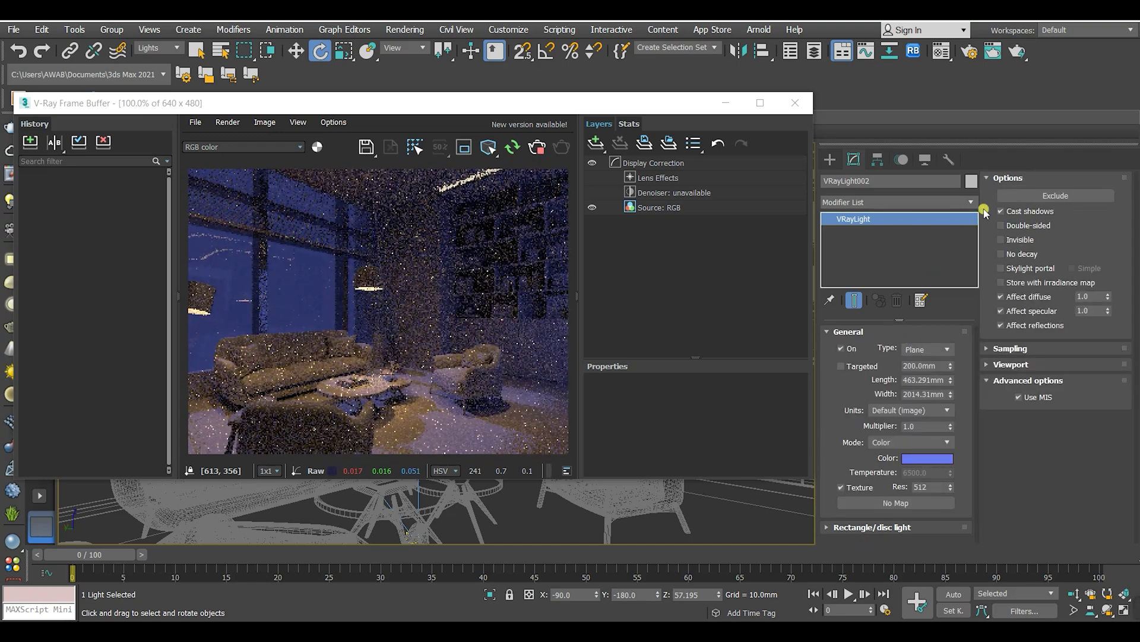
{"action": "left_click", "coordinate": [1021, 240]}
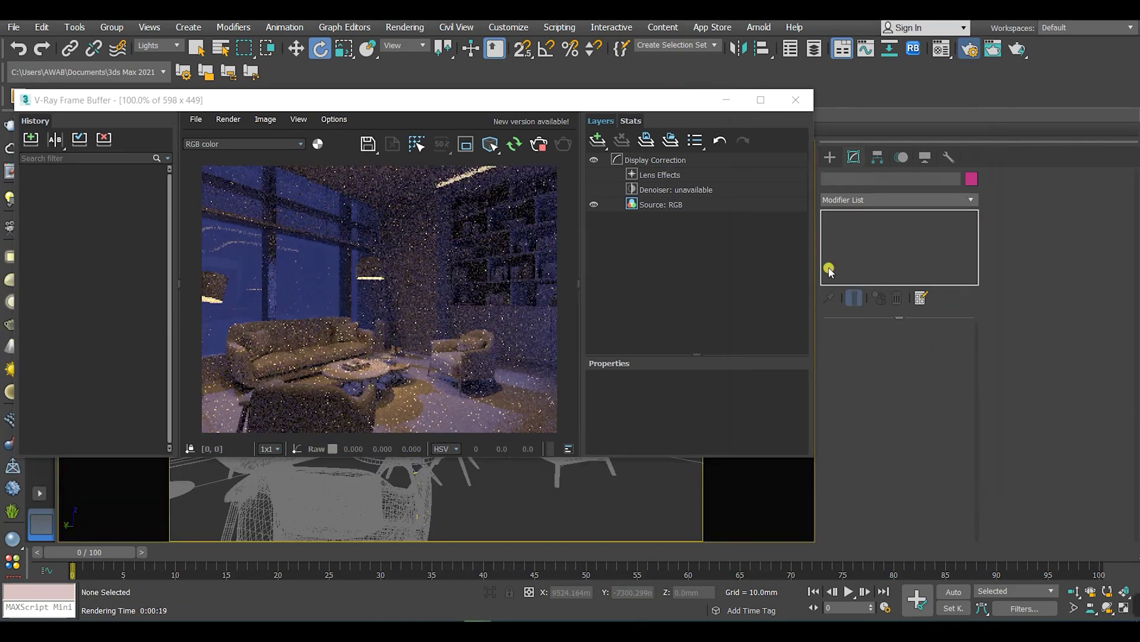
In Render Setup's V-Ray tab, toggle Override mtl under Global switches
{"action": "key", "text": "F10"}
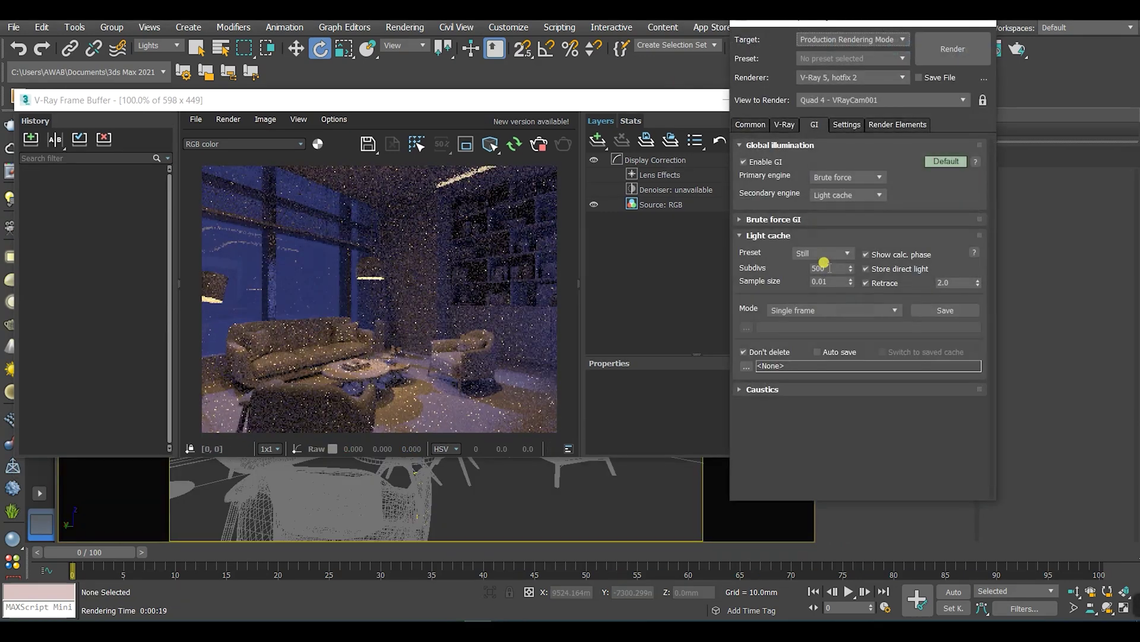
{"action": "left_click", "coordinate": [785, 124]}
{"action": "left_click", "coordinate": [871, 231]}
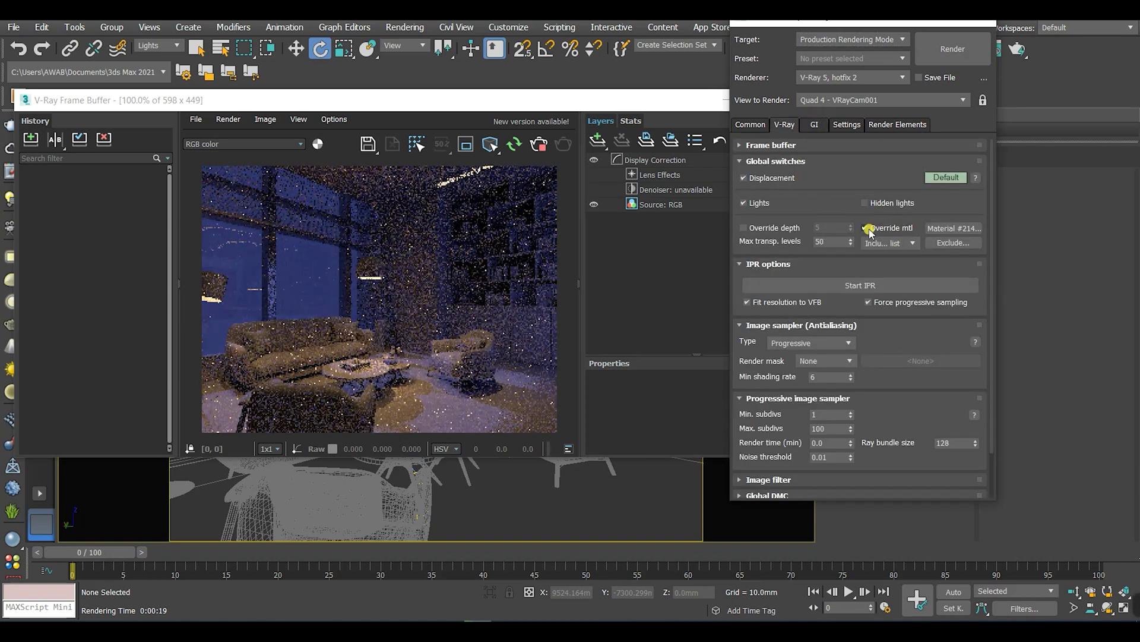